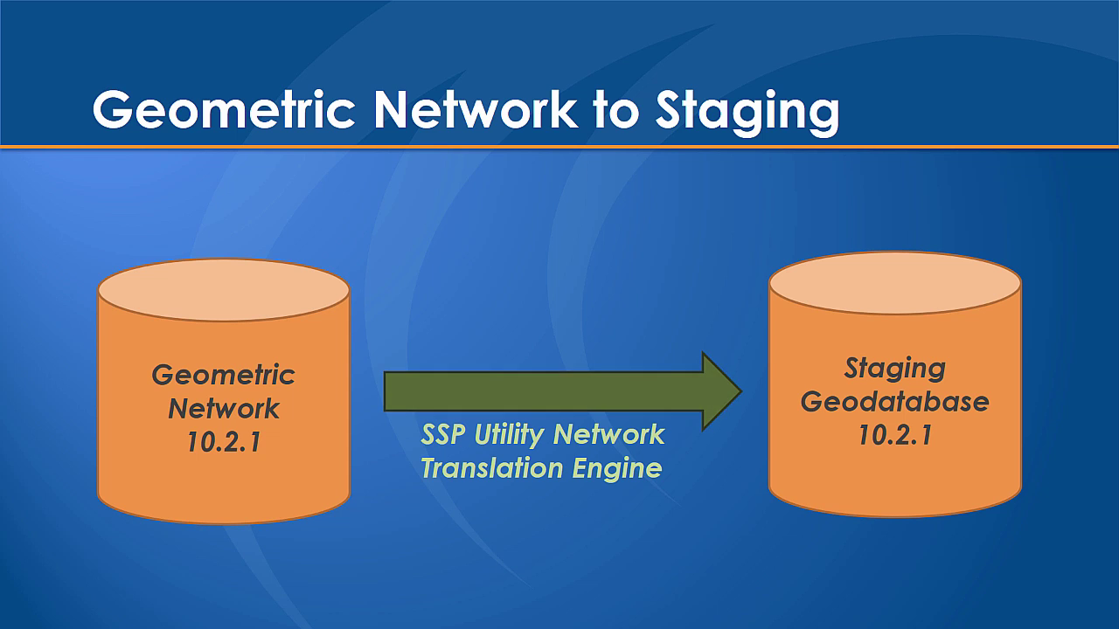
key(Right)
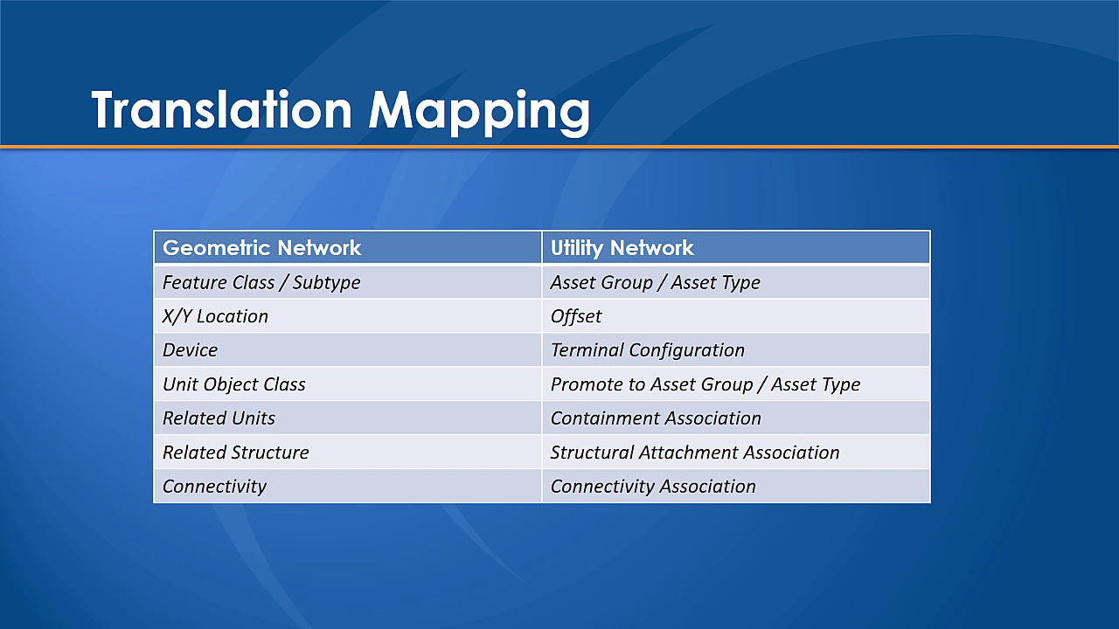
click(443, 159)
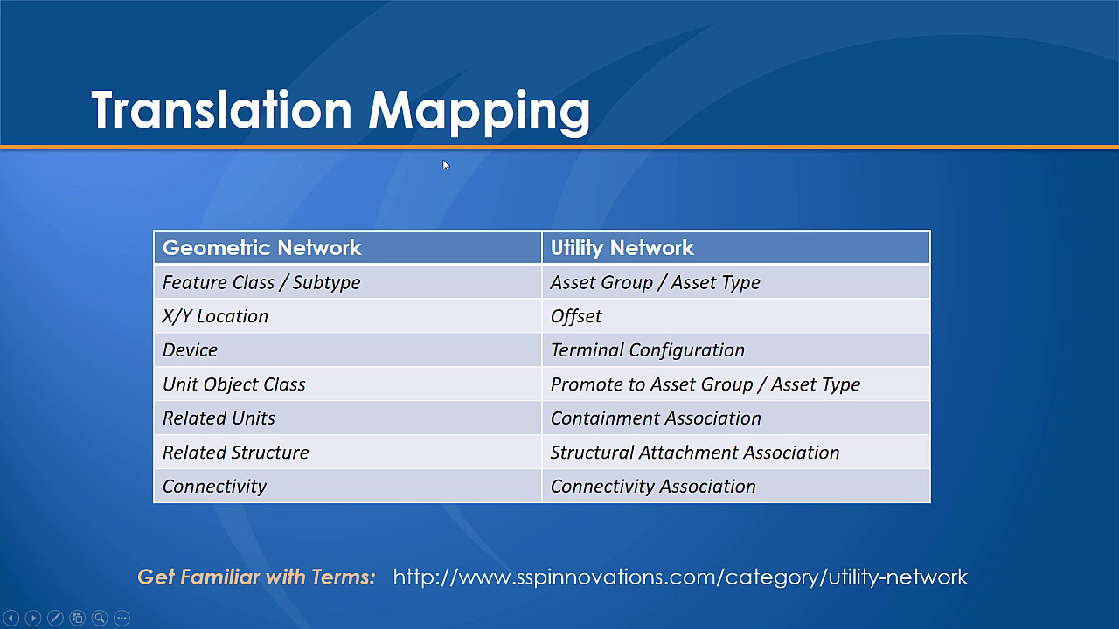
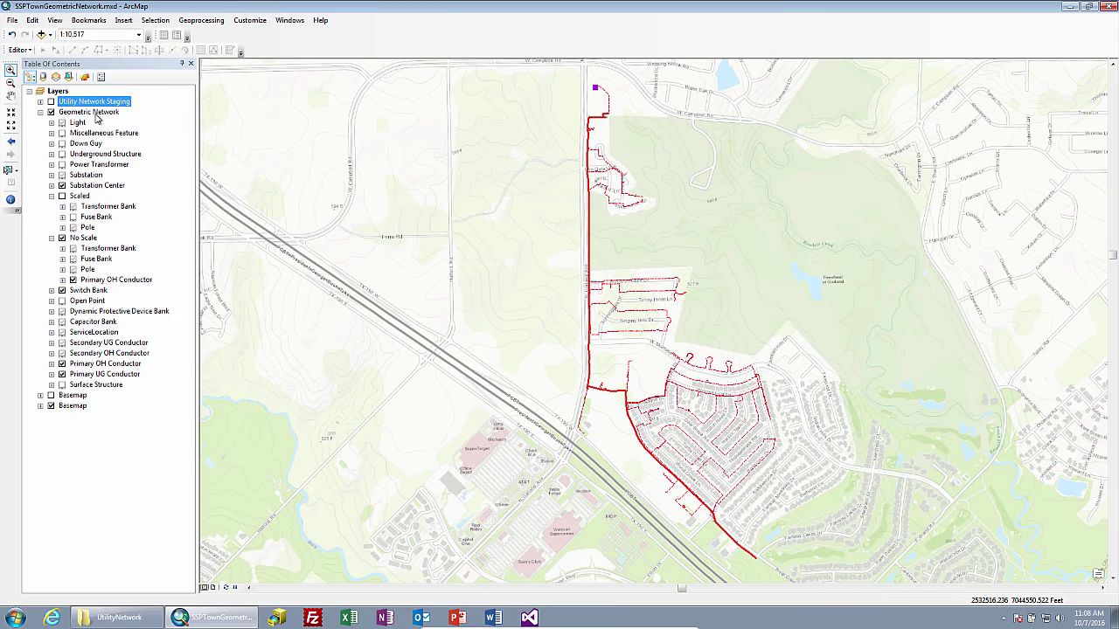
- Select the Geometric Network group layer and go to the OH Xfr bookmark
click(249, 285)
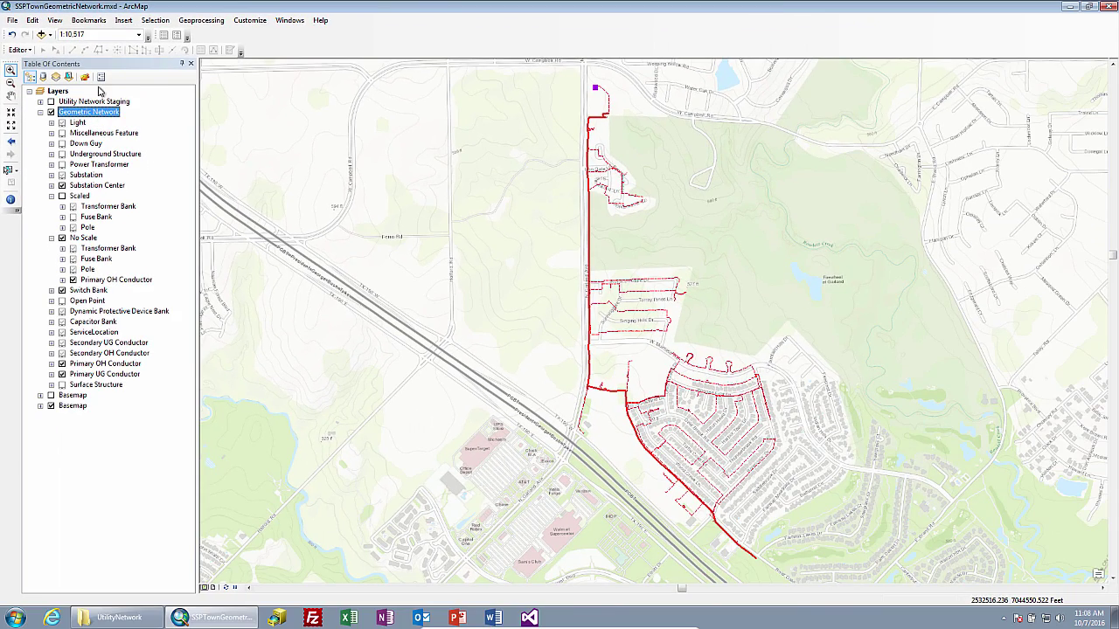
click(91, 21)
click(116, 74)
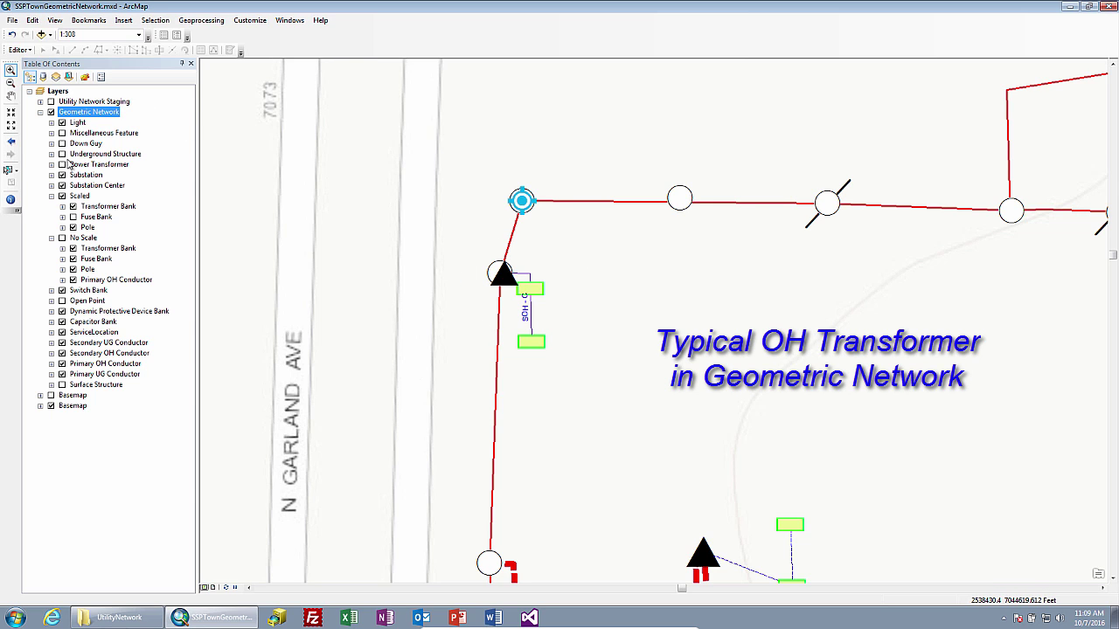
- Hide the Scaled group, show the No Scale group, and go to the OH Xfr Detail bookmark
click(63, 195)
click(62, 237)
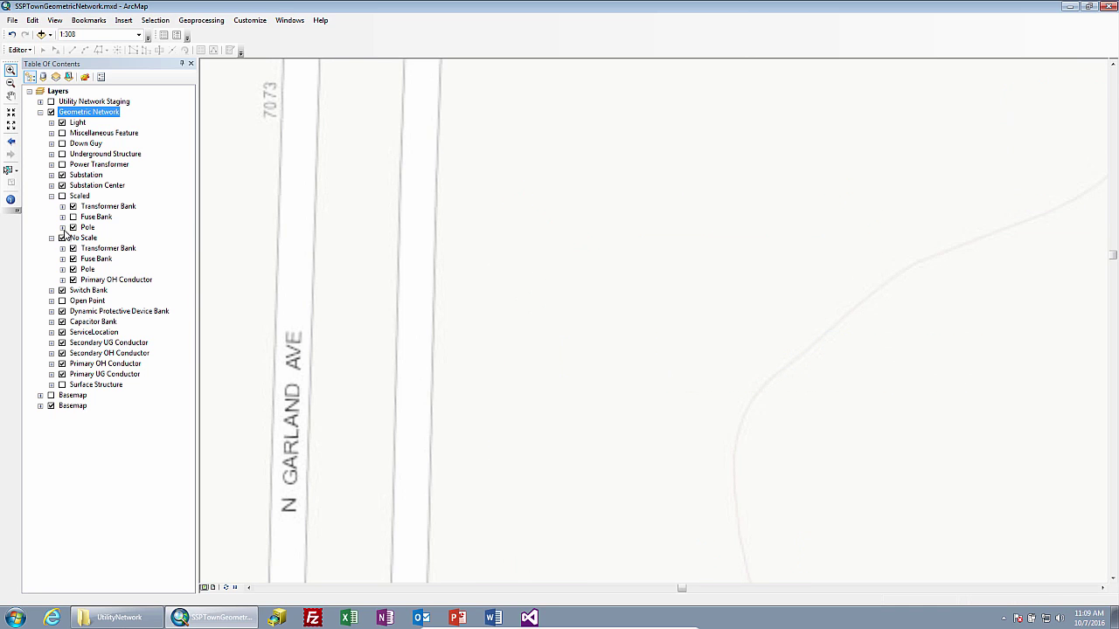
click(88, 20)
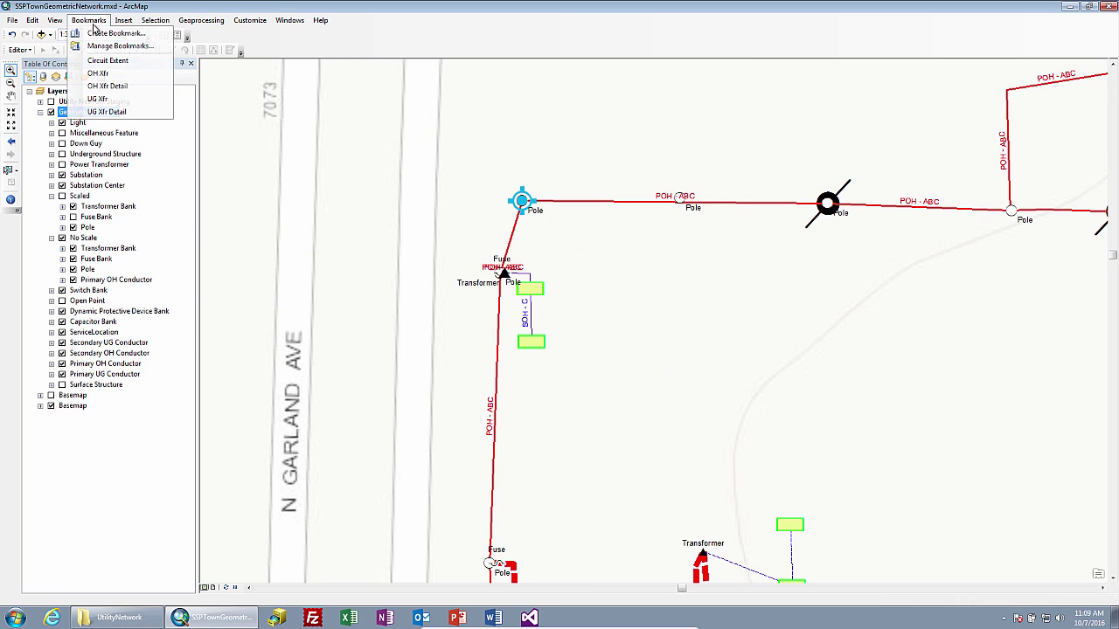
click(120, 88)
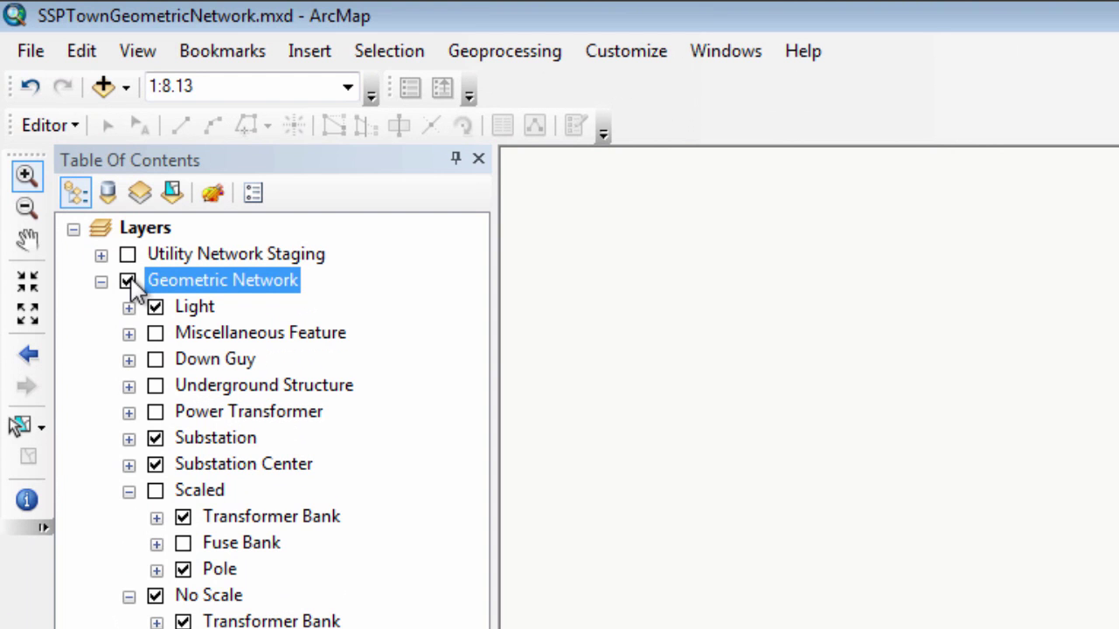
- Show the Utility Network Staging group in place of Geometric Network, and turn on its Connectivity Association layer
click(127, 254)
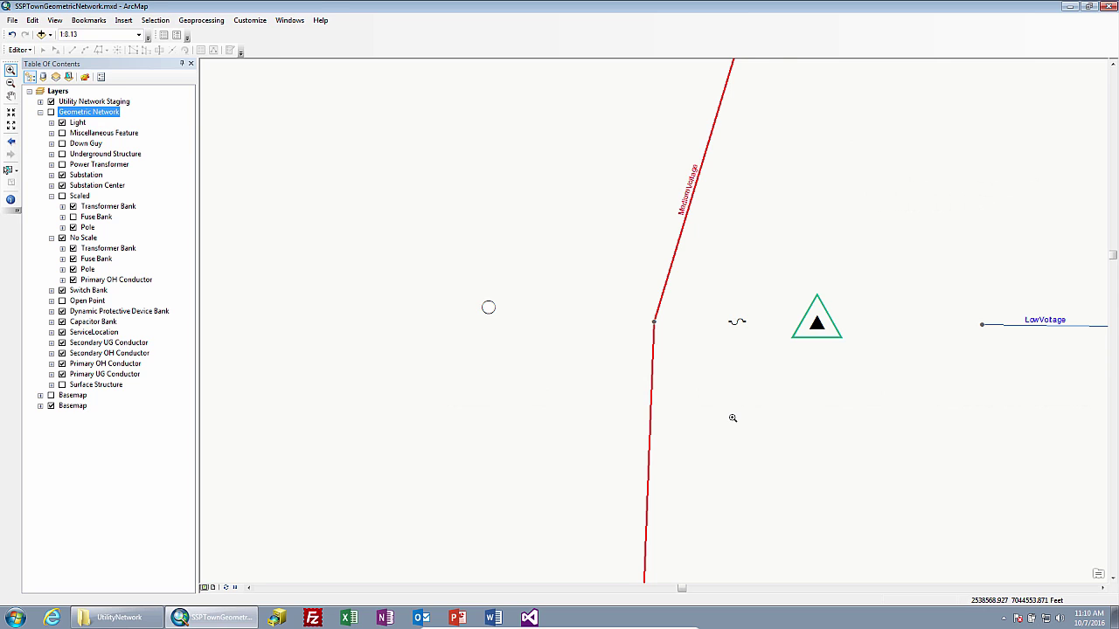
click(39, 102)
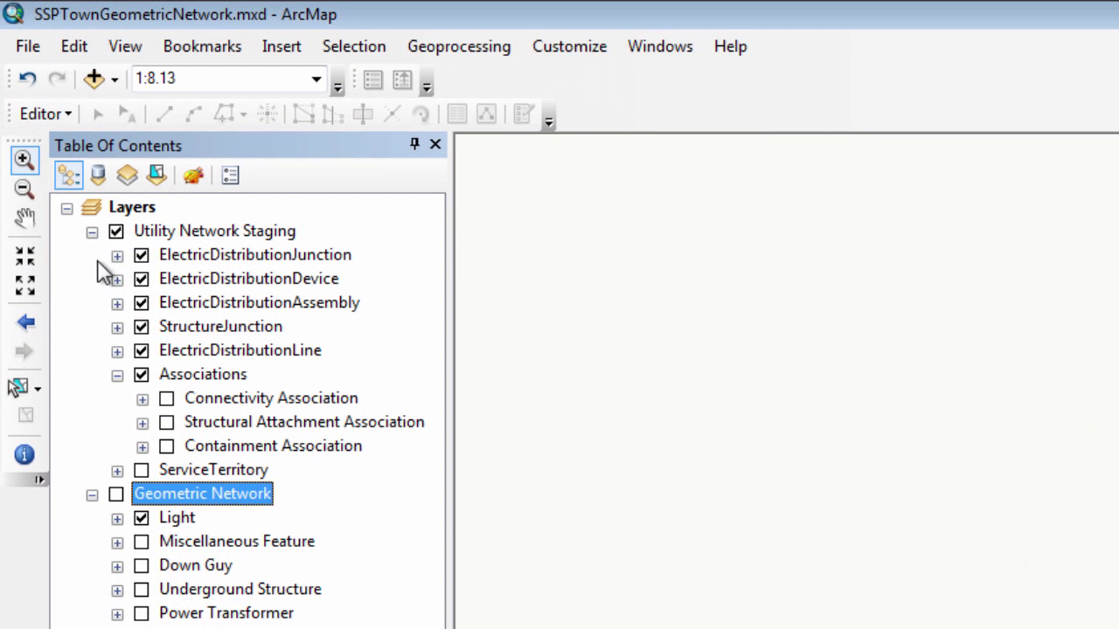
click(166, 399)
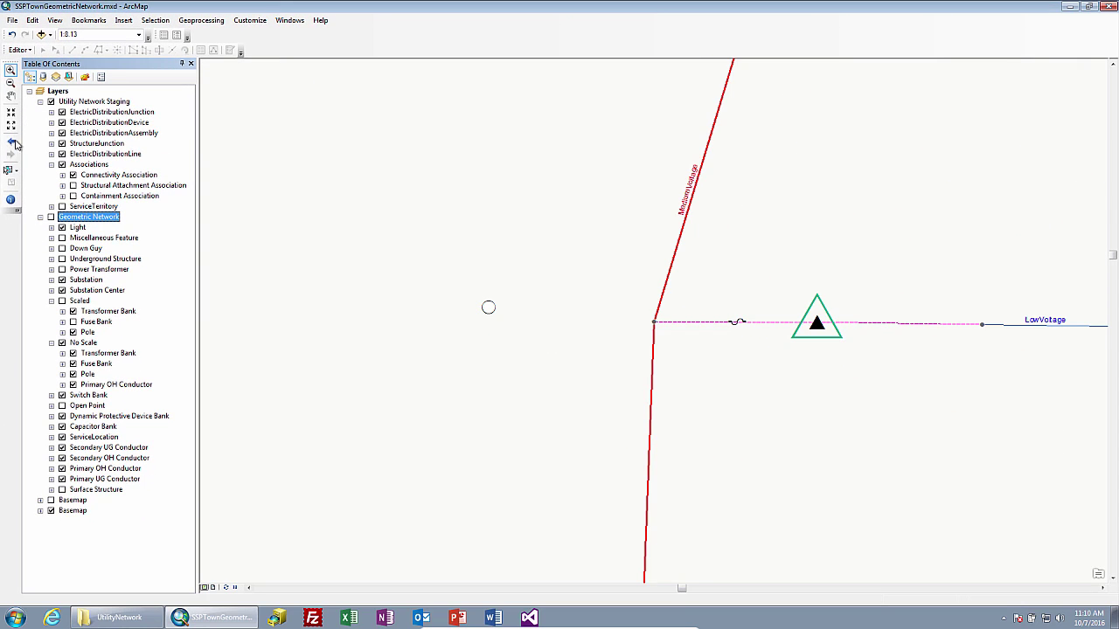
- Identify the connectivity associations at the overhead transformer and examine the Transformer (High) to Fuse, Transformer (Low) to ConnectionPoint and Fuse (SingleTerminal) to ConnectionPoint records
click(11, 199)
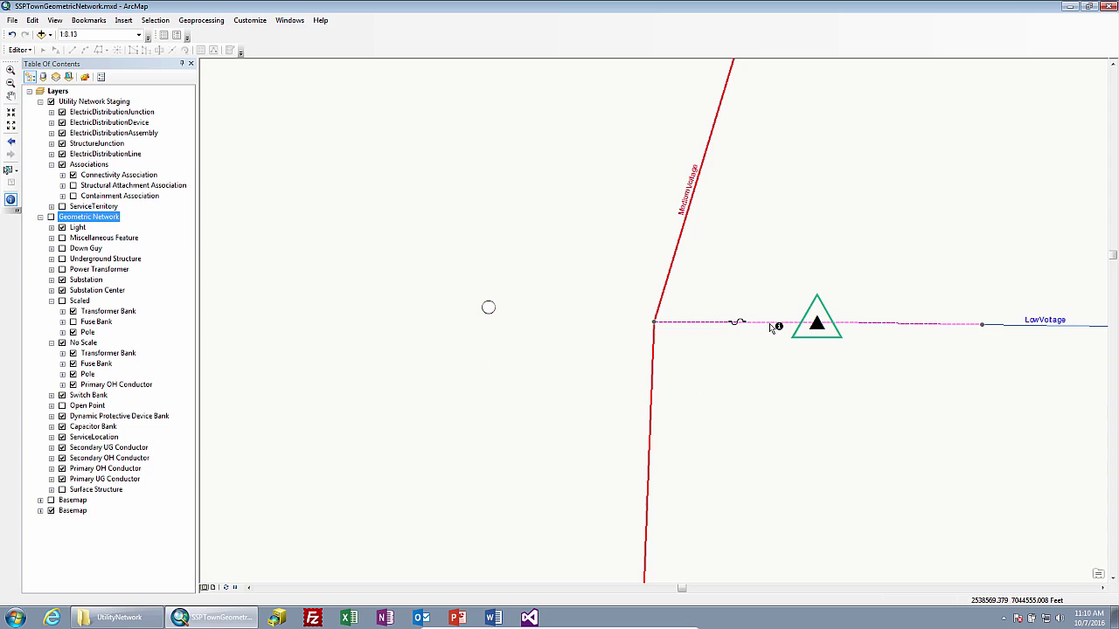
click(771, 324)
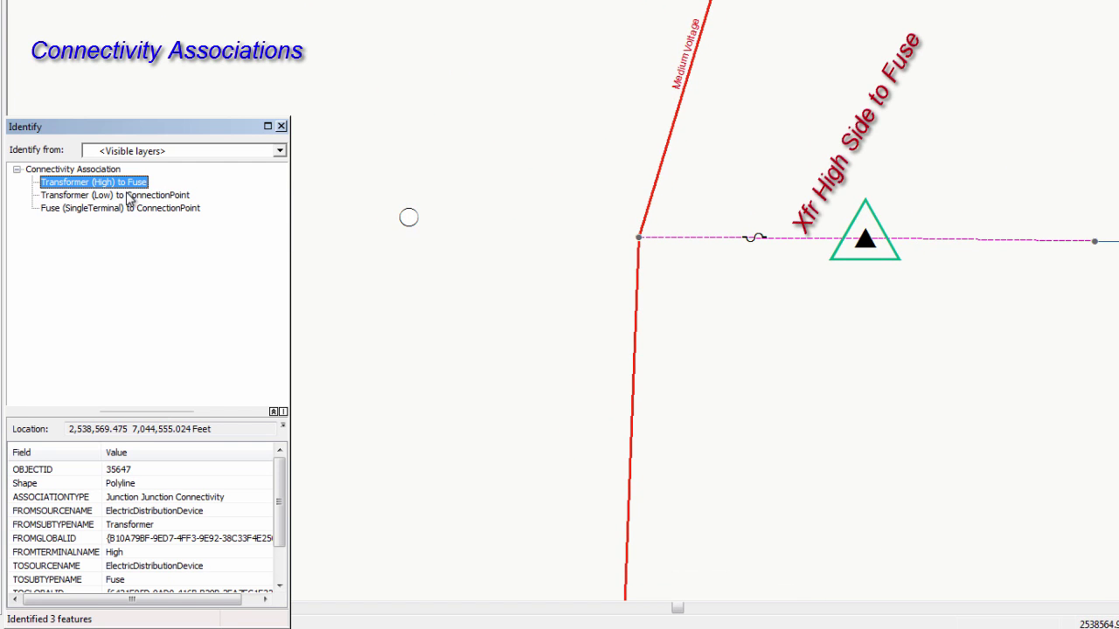
click(130, 195)
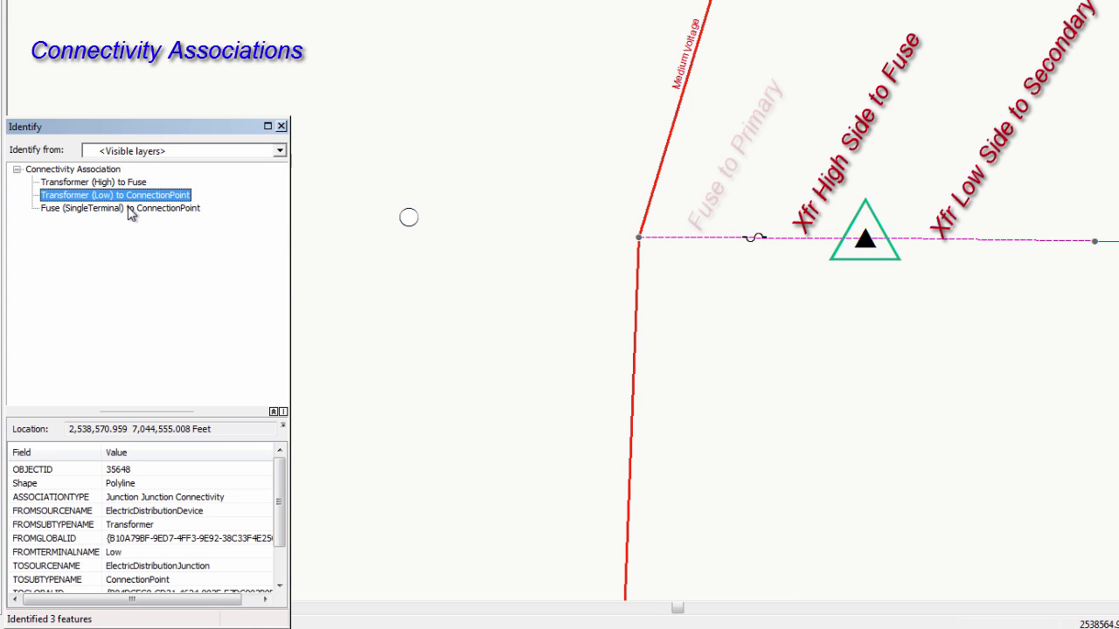
click(127, 210)
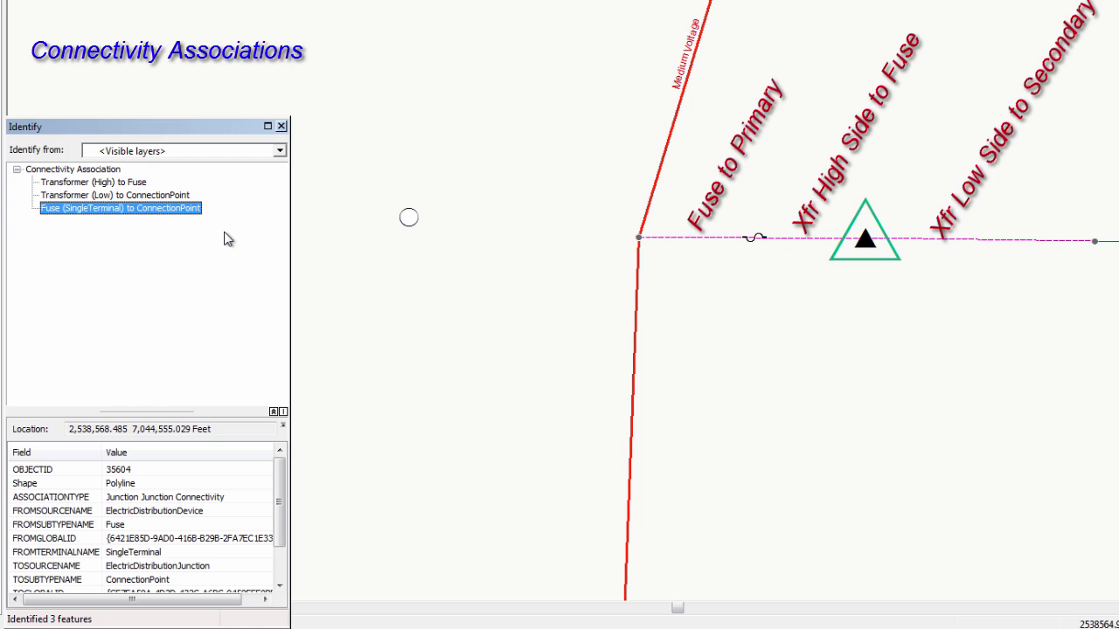
click(184, 195)
click(140, 184)
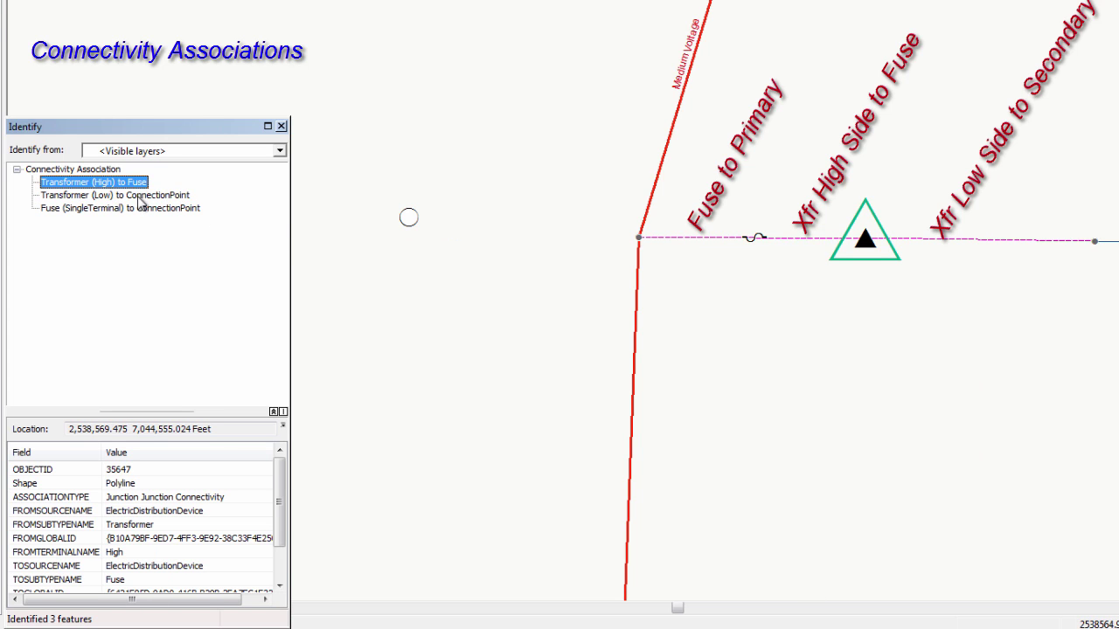
click(140, 195)
click(139, 209)
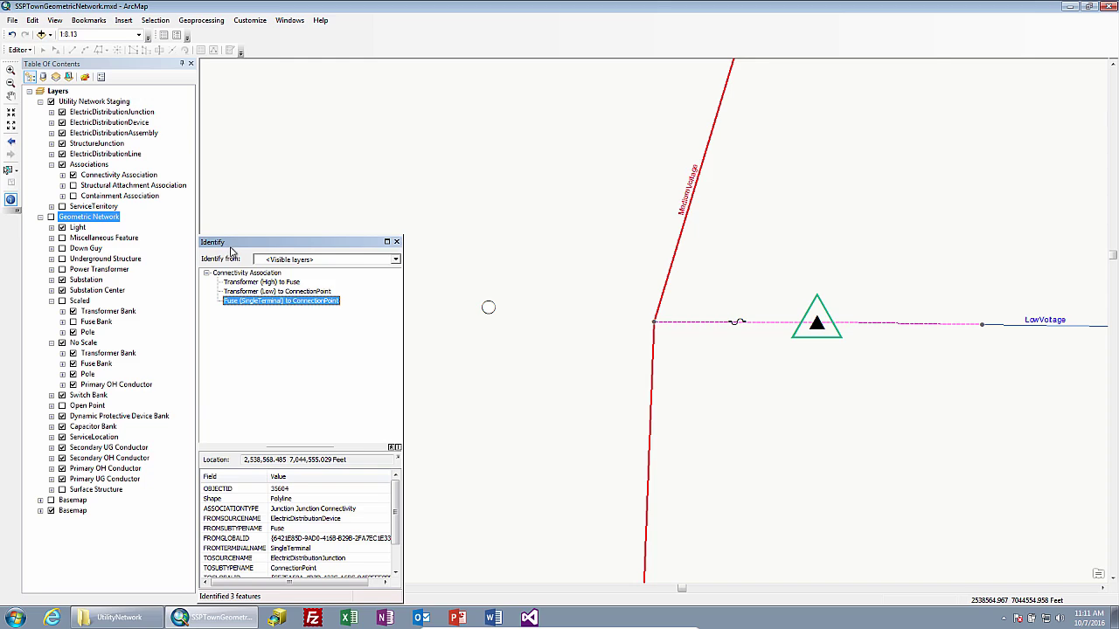
- Show Structural Attachment Association instead of Connectivity Association, and inspect the pole's links to the connection point, fuse and transformer
click(73, 175)
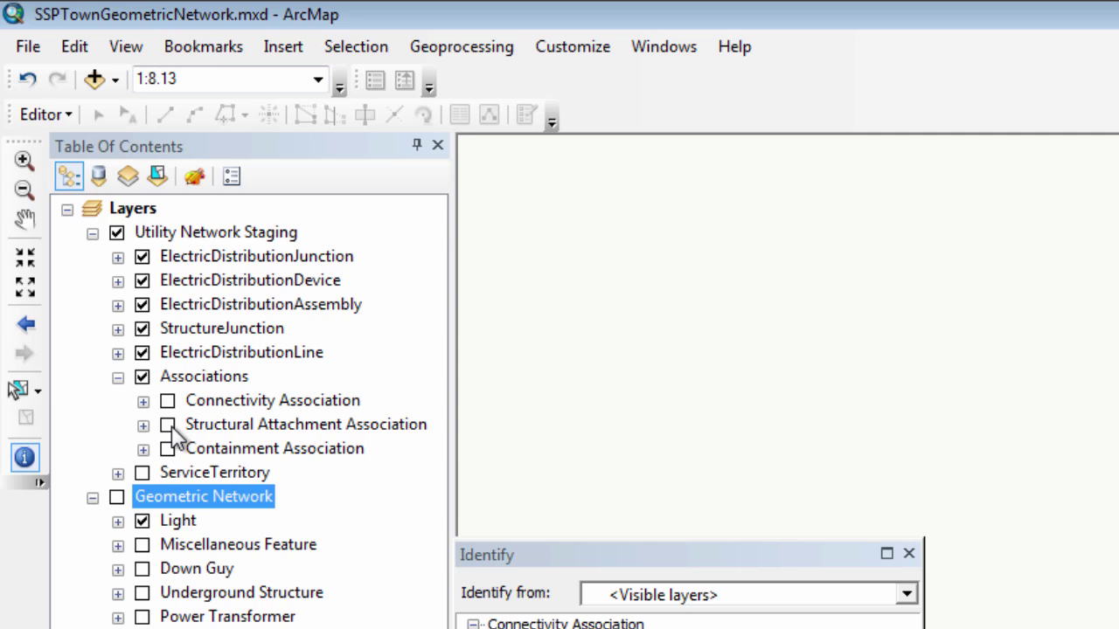
click(167, 425)
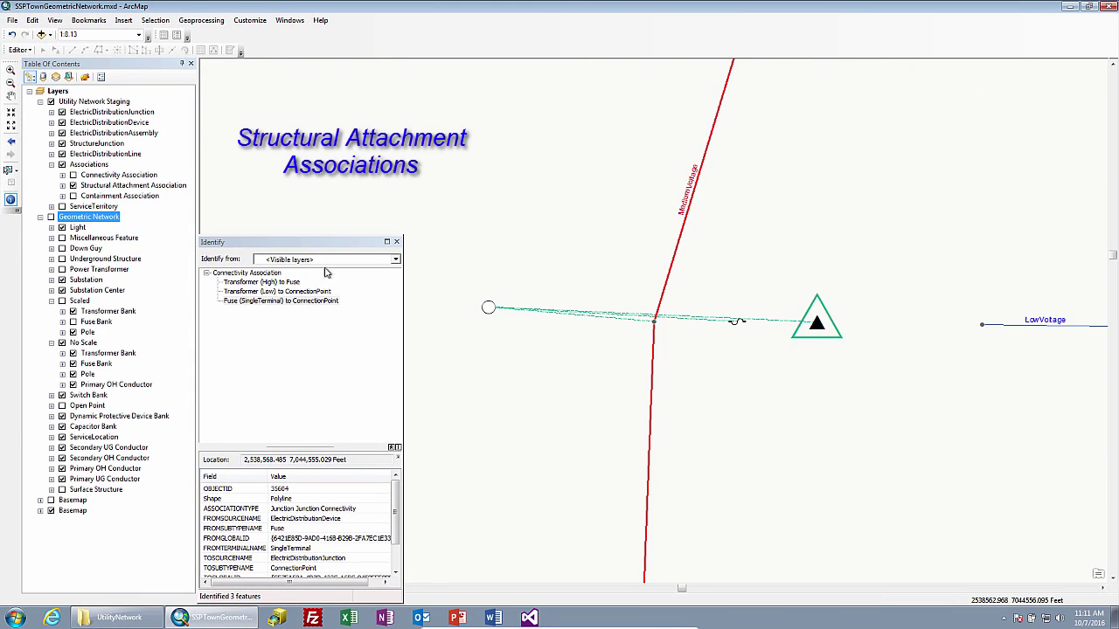
click(583, 328)
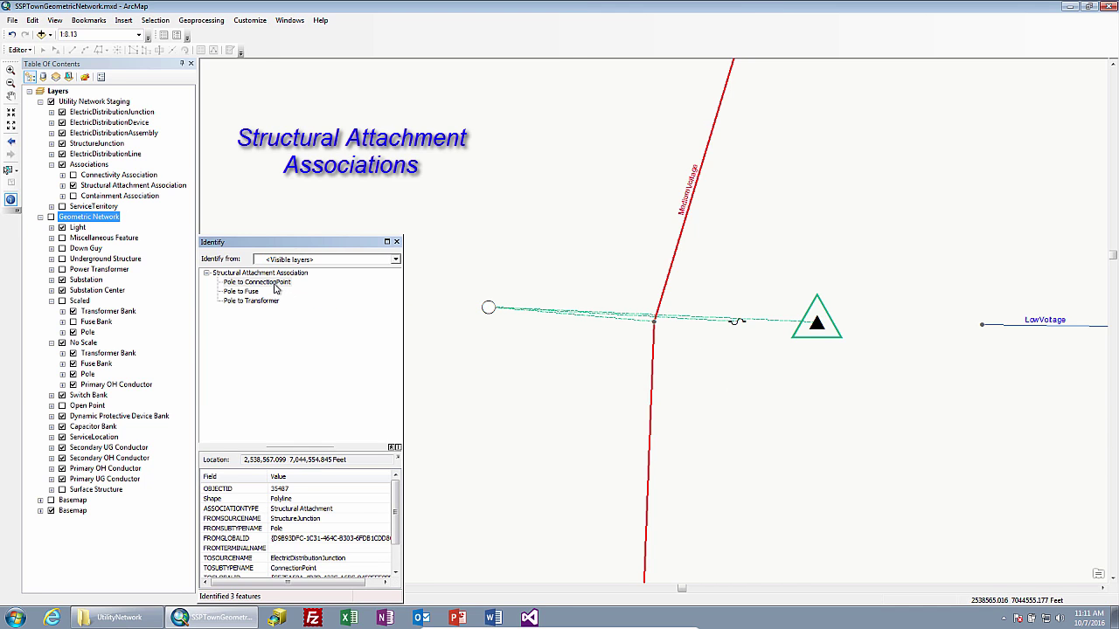
click(274, 285)
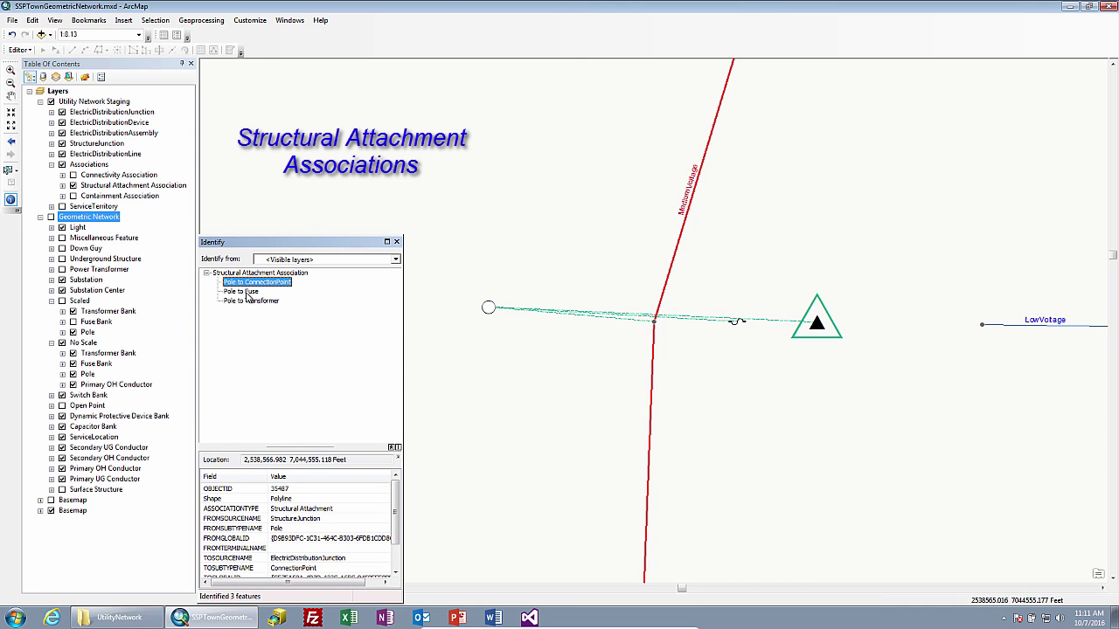
click(242, 292)
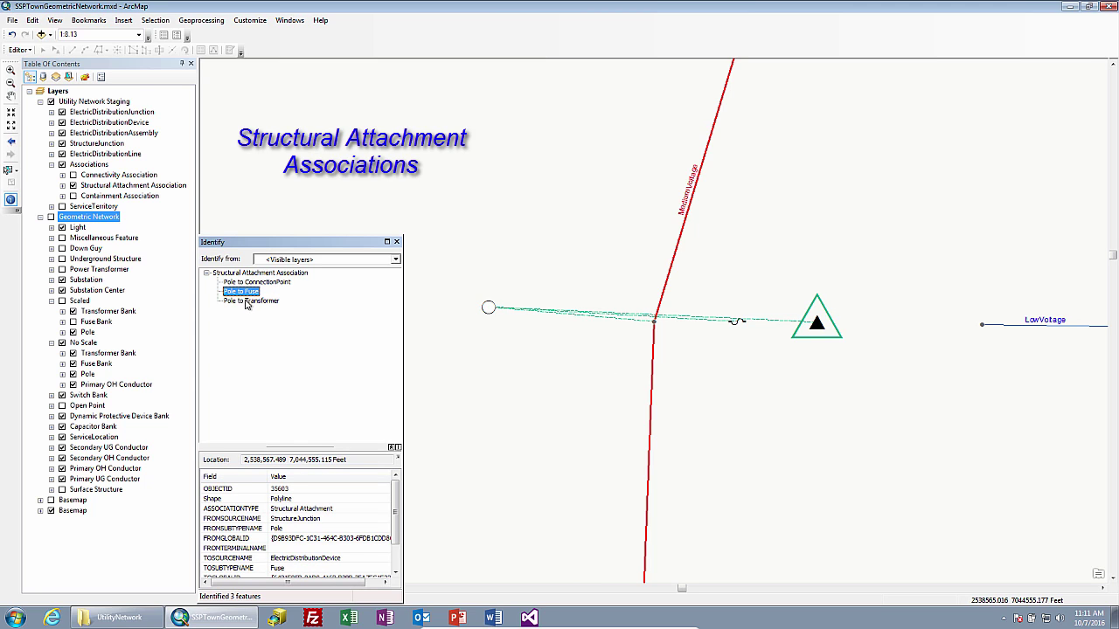
click(247, 302)
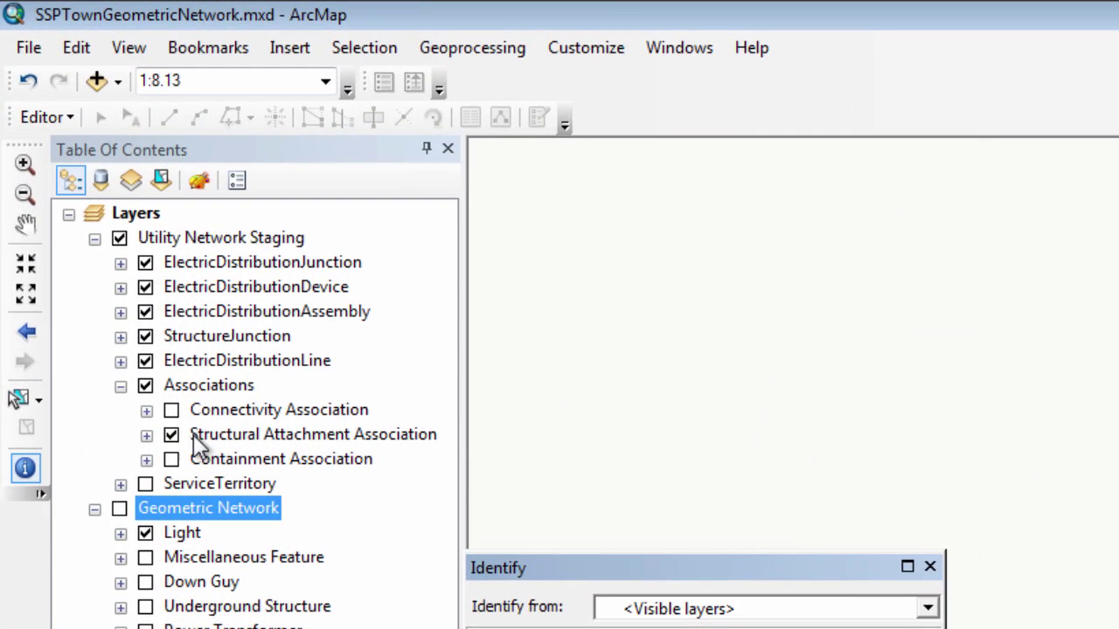
- Show Containment Association instead of Structural Attachment Association, and inspect the overhead transformer's device, TransformerBank assembly and TransformerBank to Transformer records
click(172, 436)
click(172, 459)
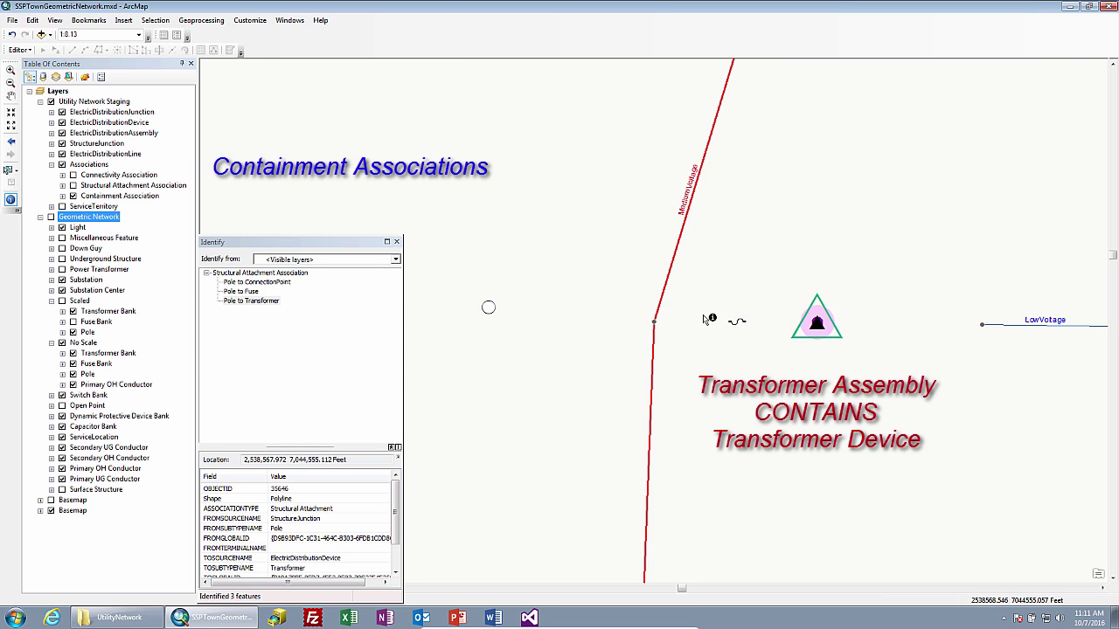
click(817, 325)
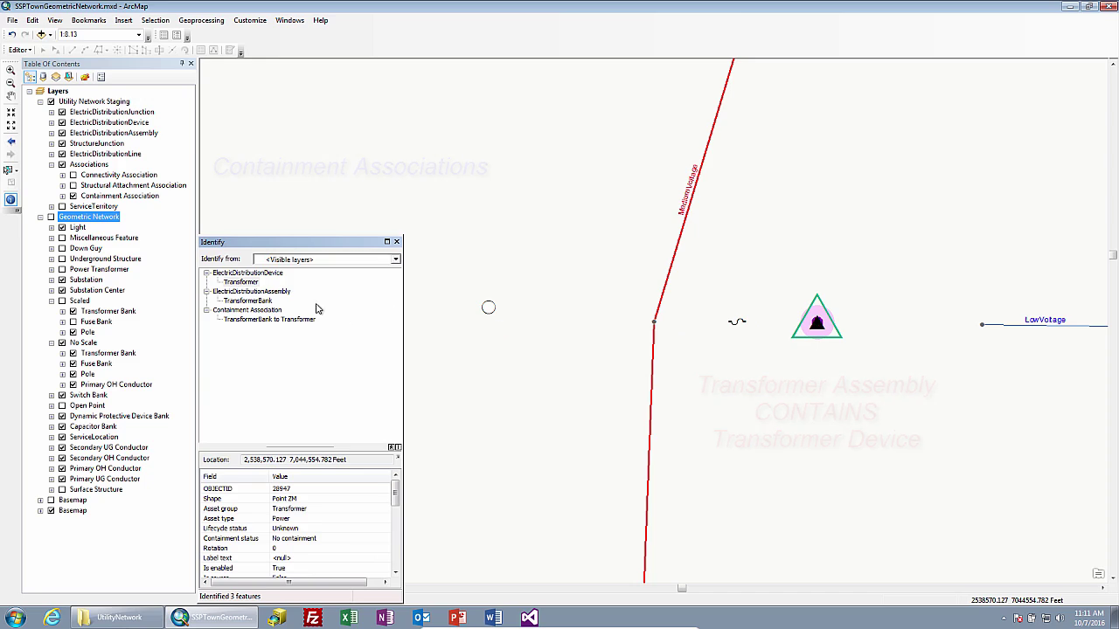
click(373, 181)
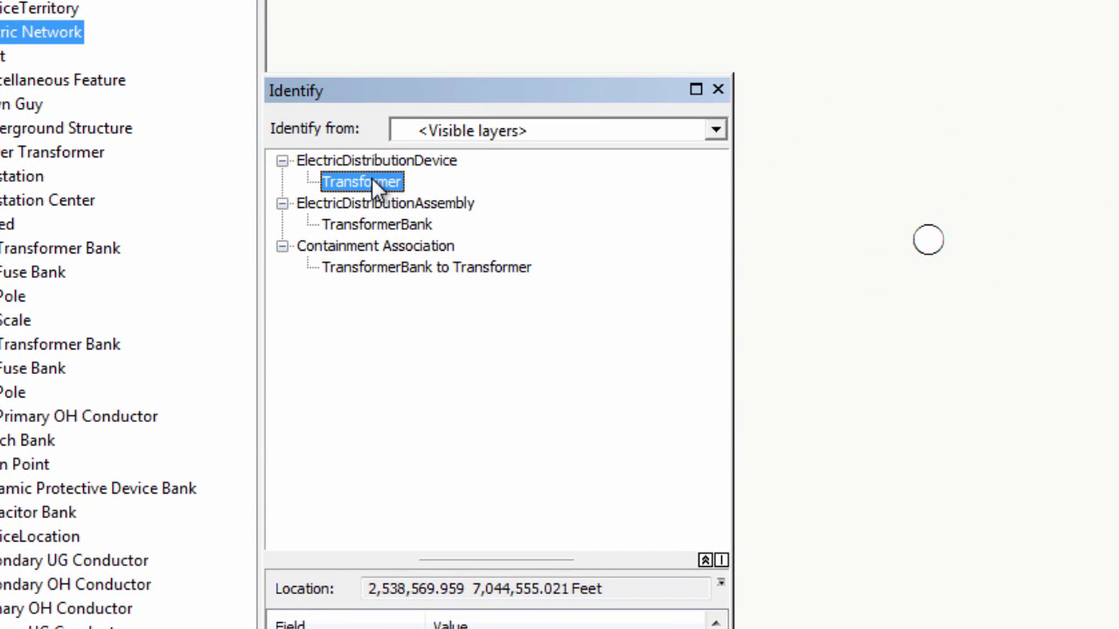
click(389, 228)
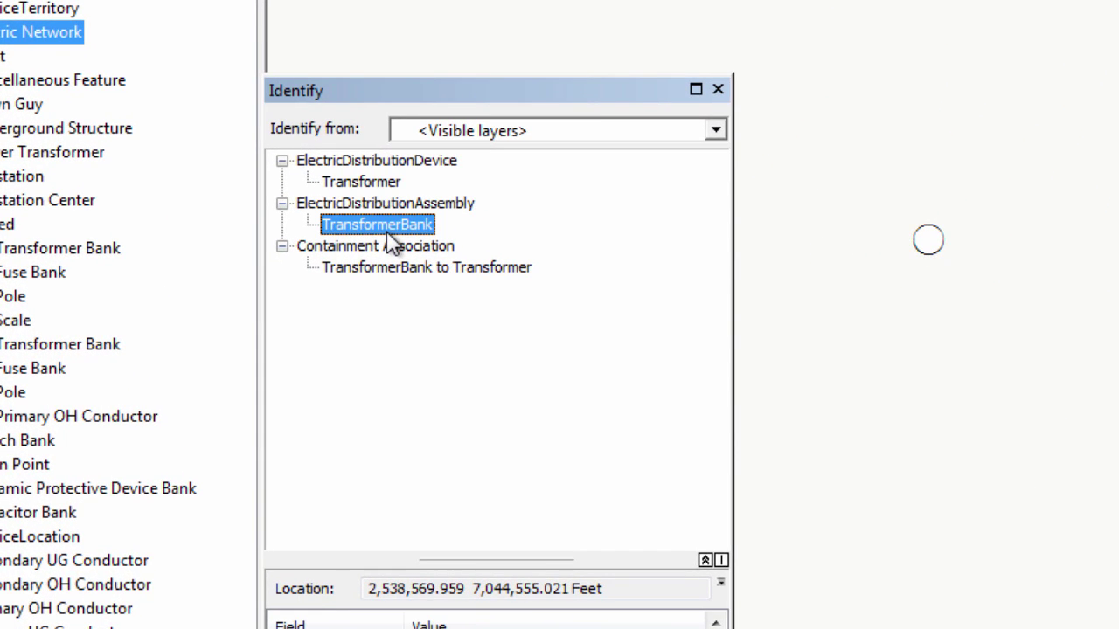
click(431, 272)
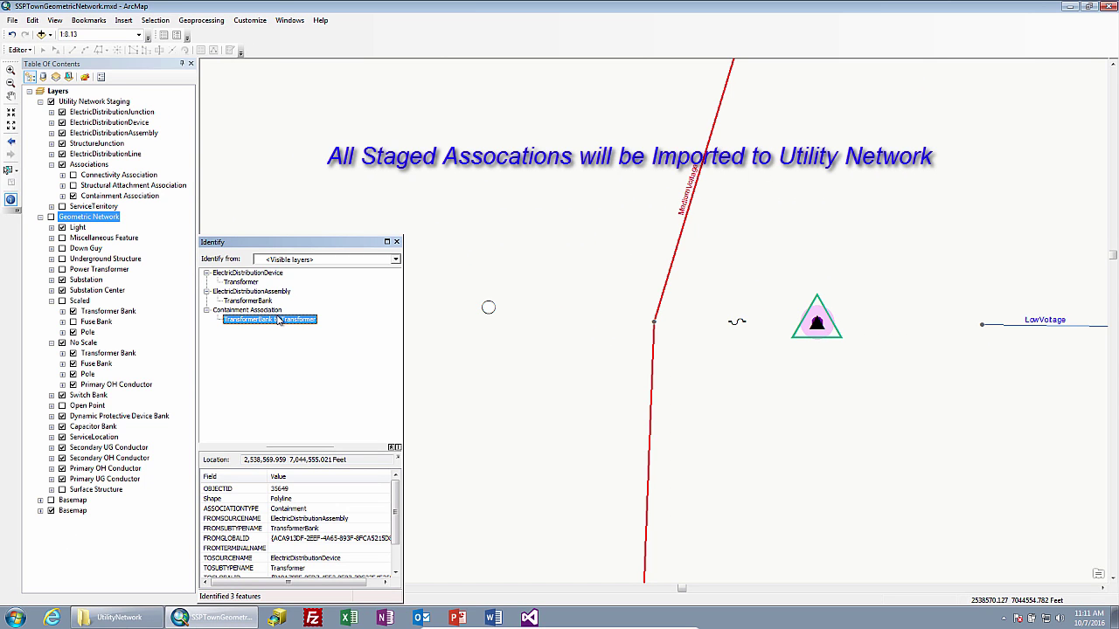
- Hide the Containment Association layer and go to the UG Xfr bookmark, followed by UG Xfr Detail
click(74, 195)
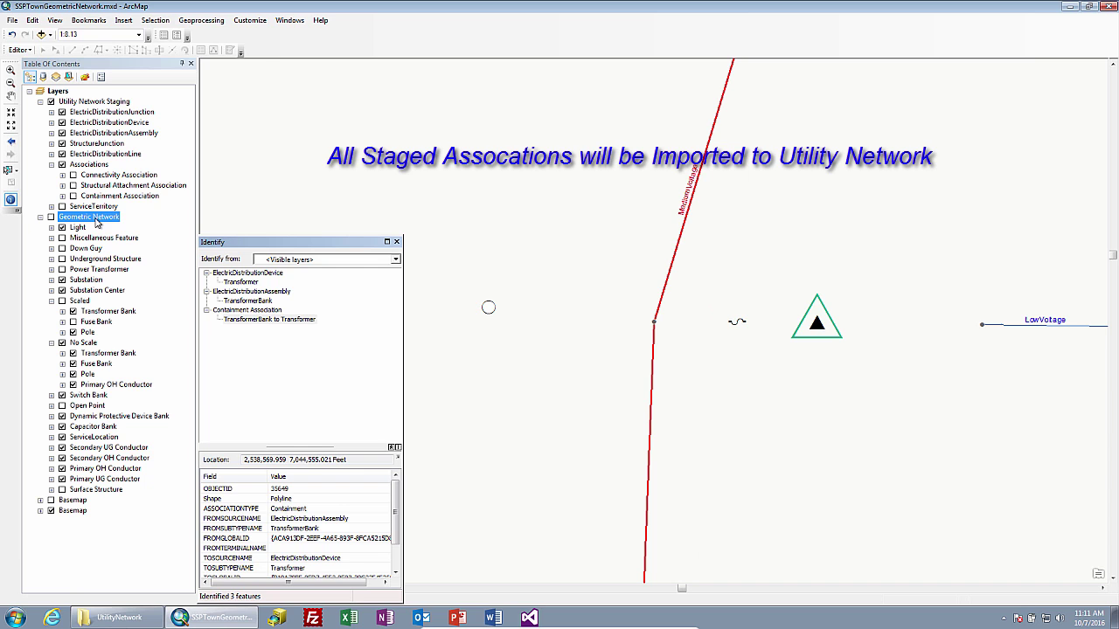
click(88, 19)
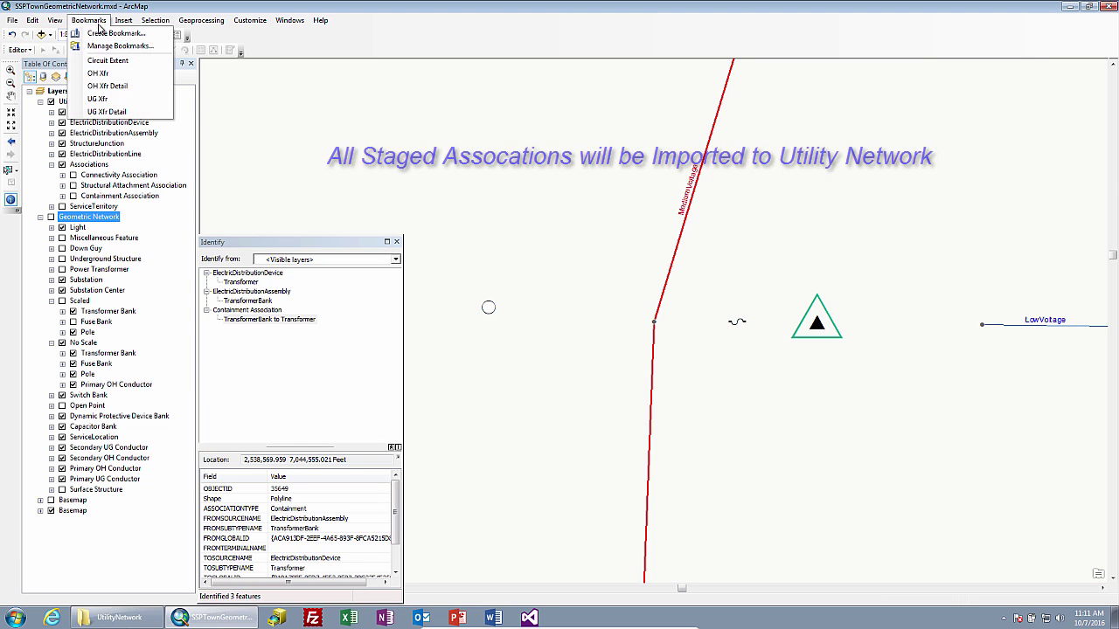
click(129, 107)
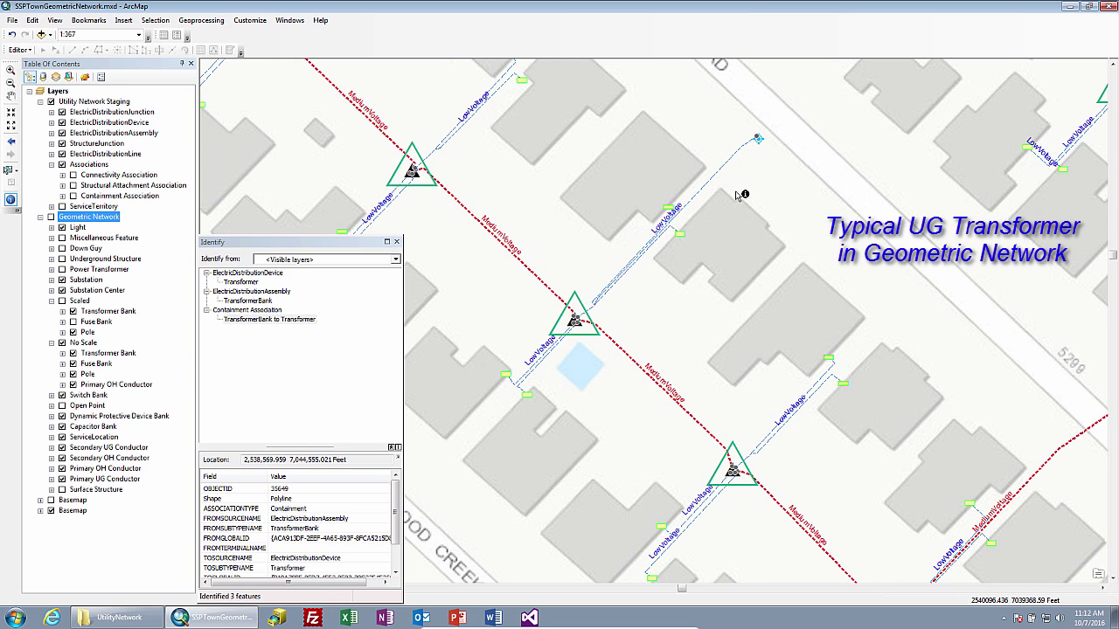
click(89, 19)
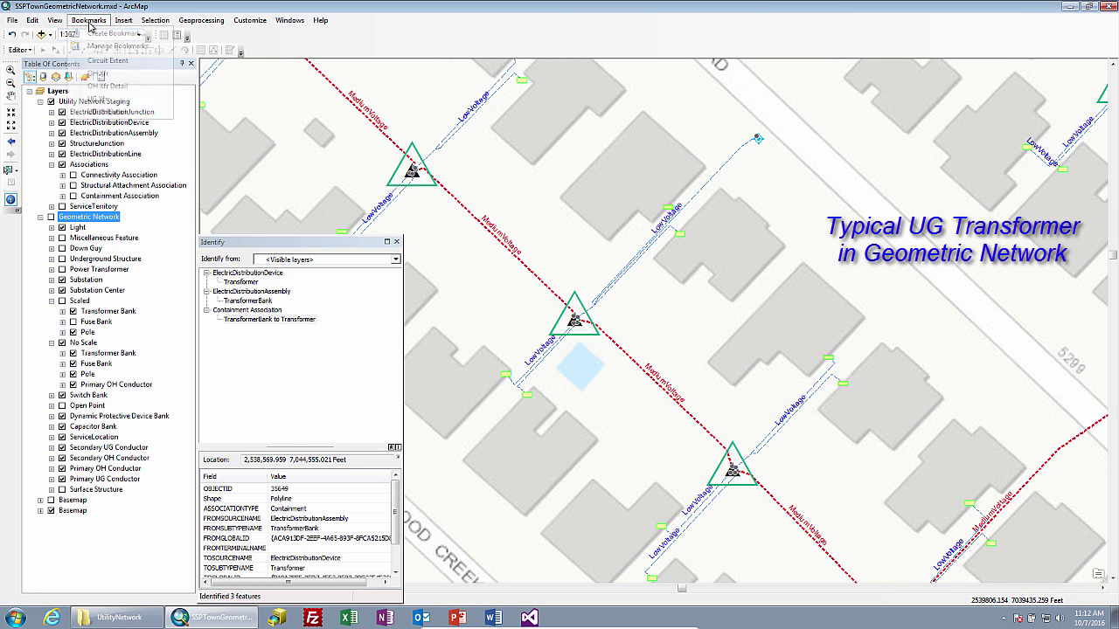
click(103, 112)
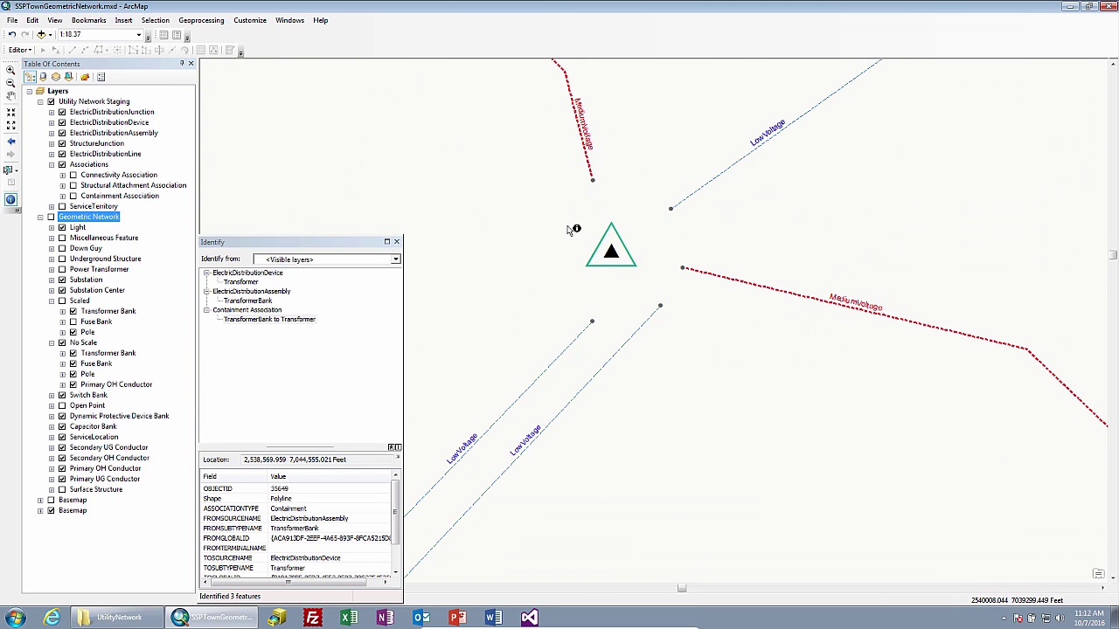
- Identify the underground transformer's features and inspect its Transformer device and TransformerBank assembly records
drag(588, 232, 627, 272)
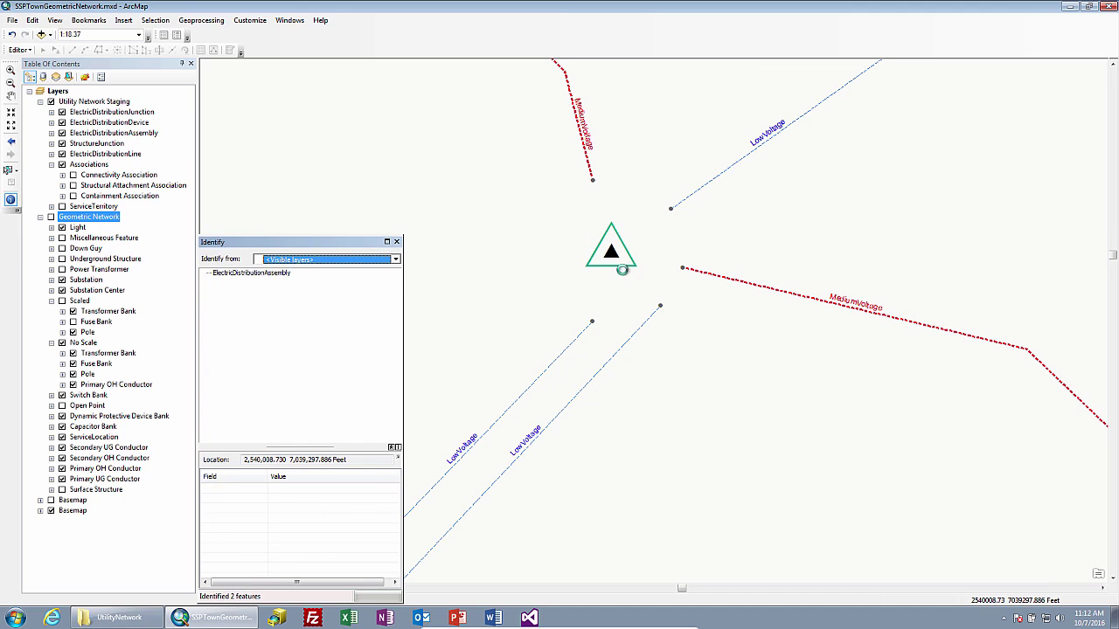
click(252, 284)
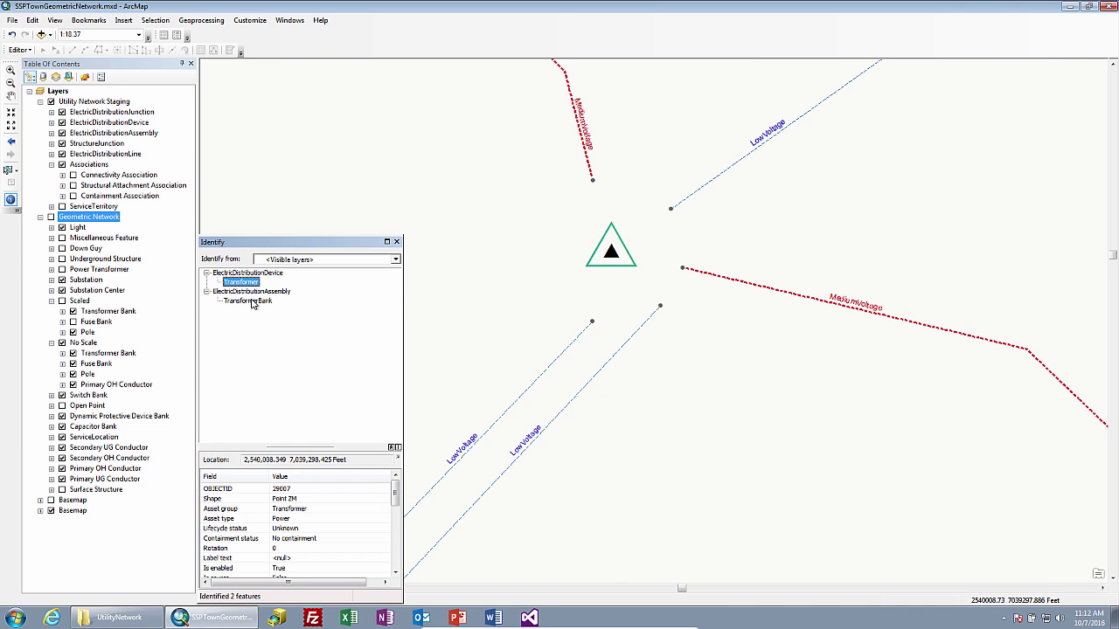
click(253, 301)
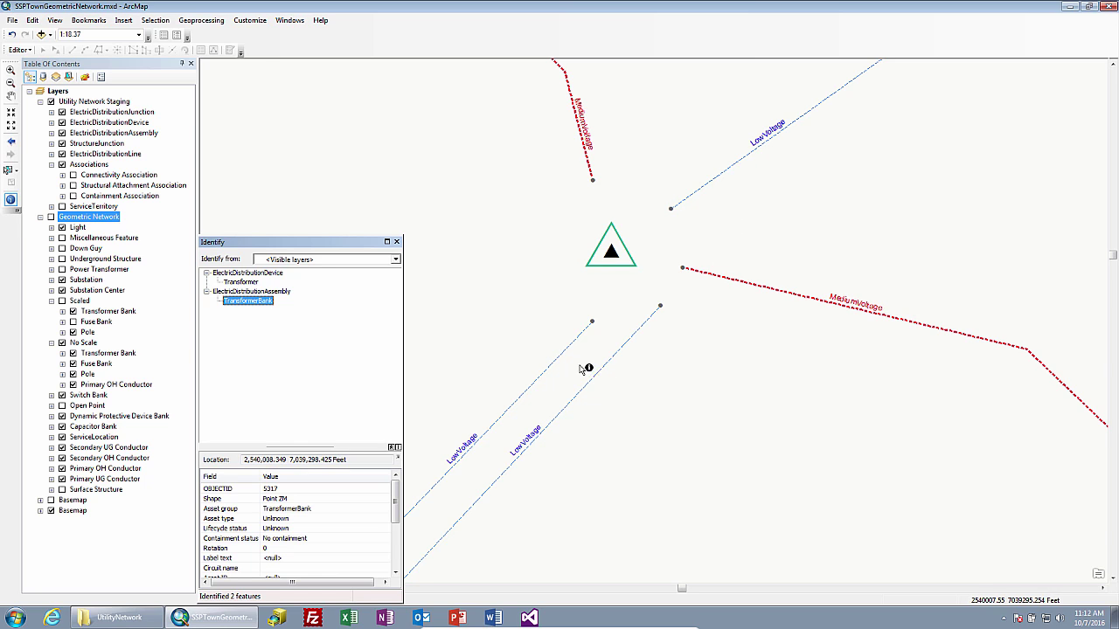
- Show Connectivity Association, identify the underground transformer's high-side links to the primary lines, and inspect both Transformer (High) to ConnectionPoint records
click(74, 175)
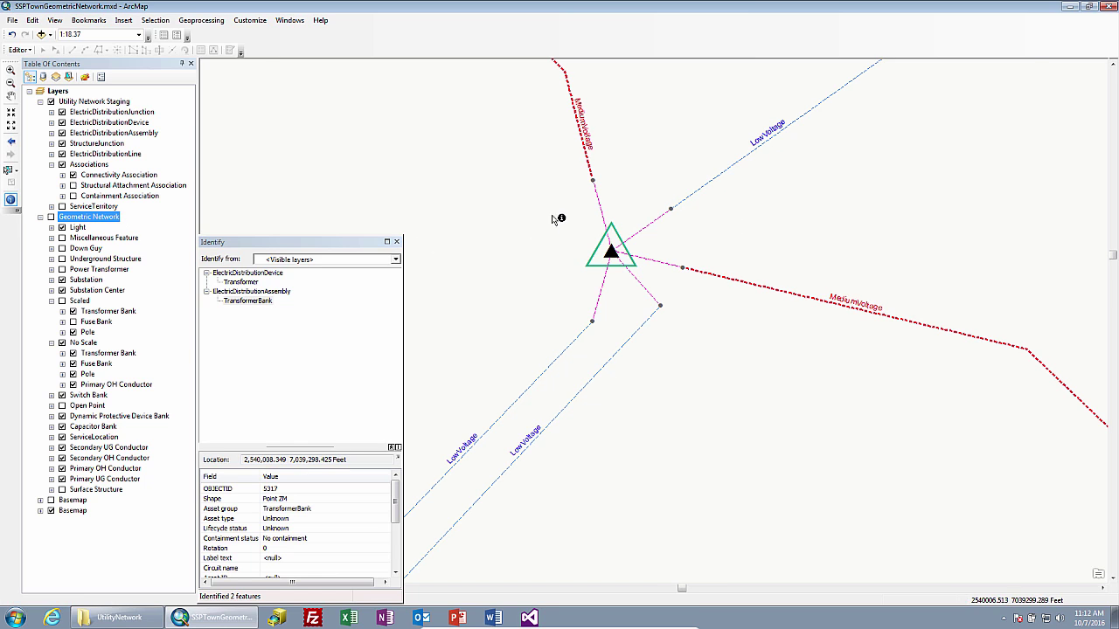
click(600, 213)
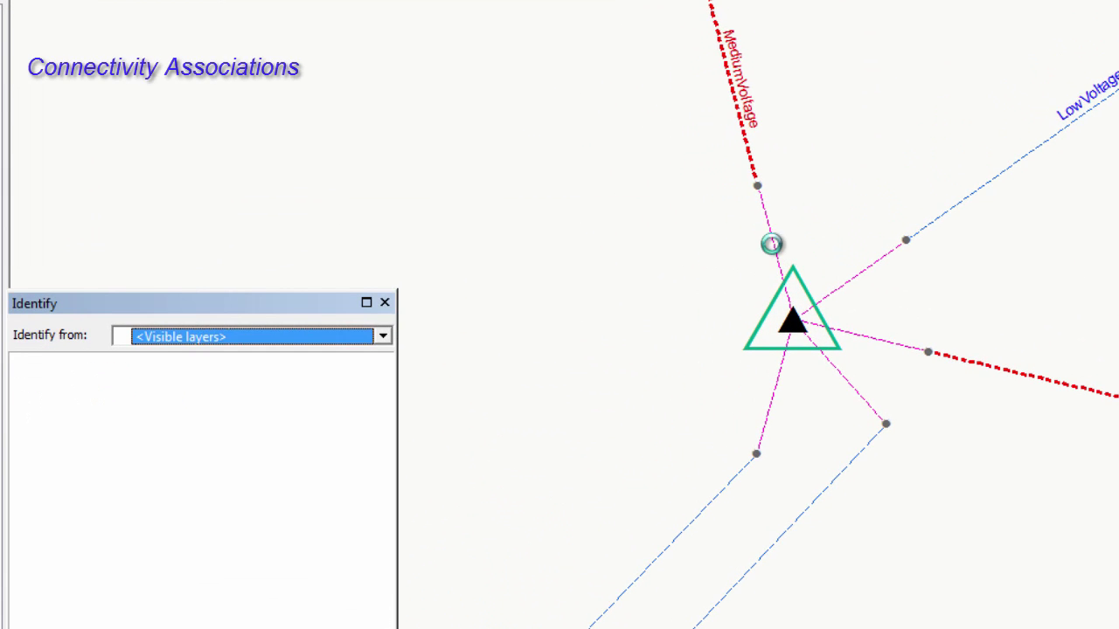
click(892, 349)
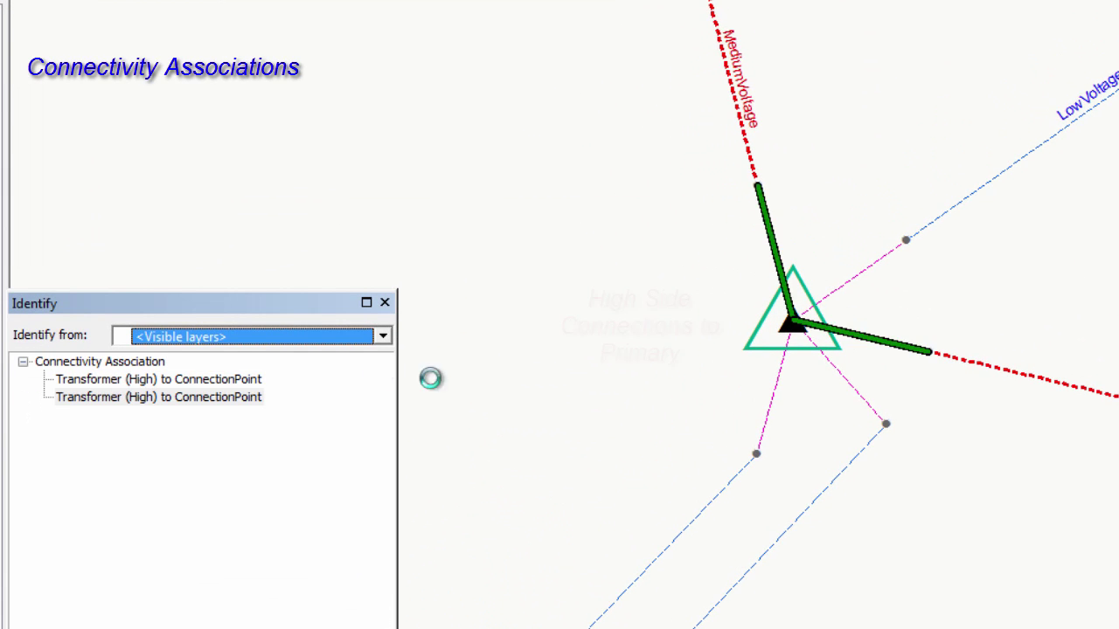
click(241, 380)
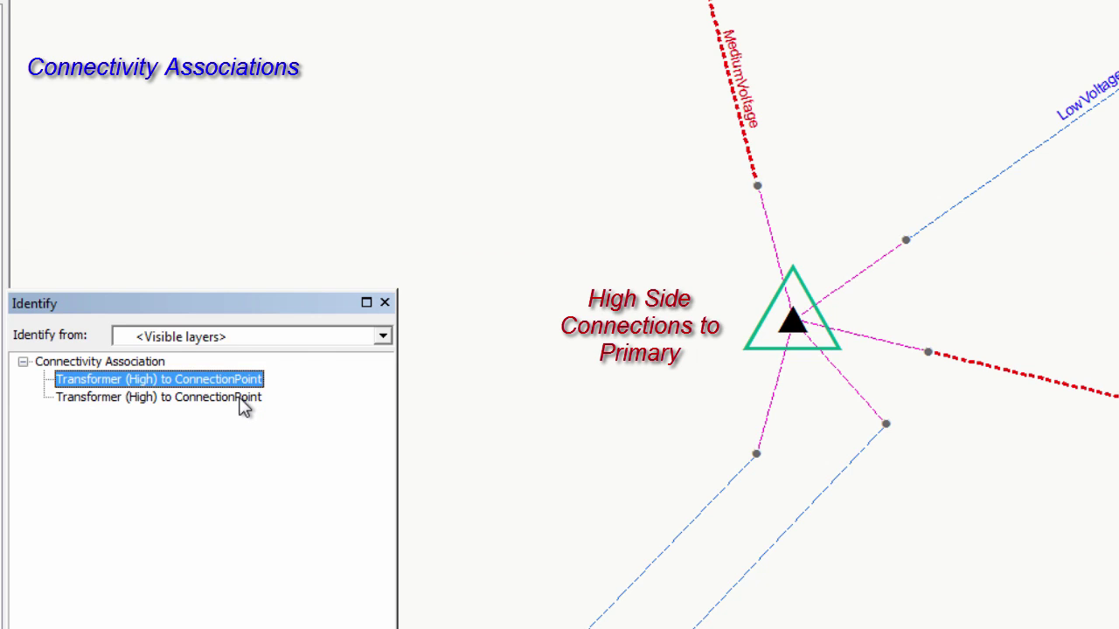
click(243, 398)
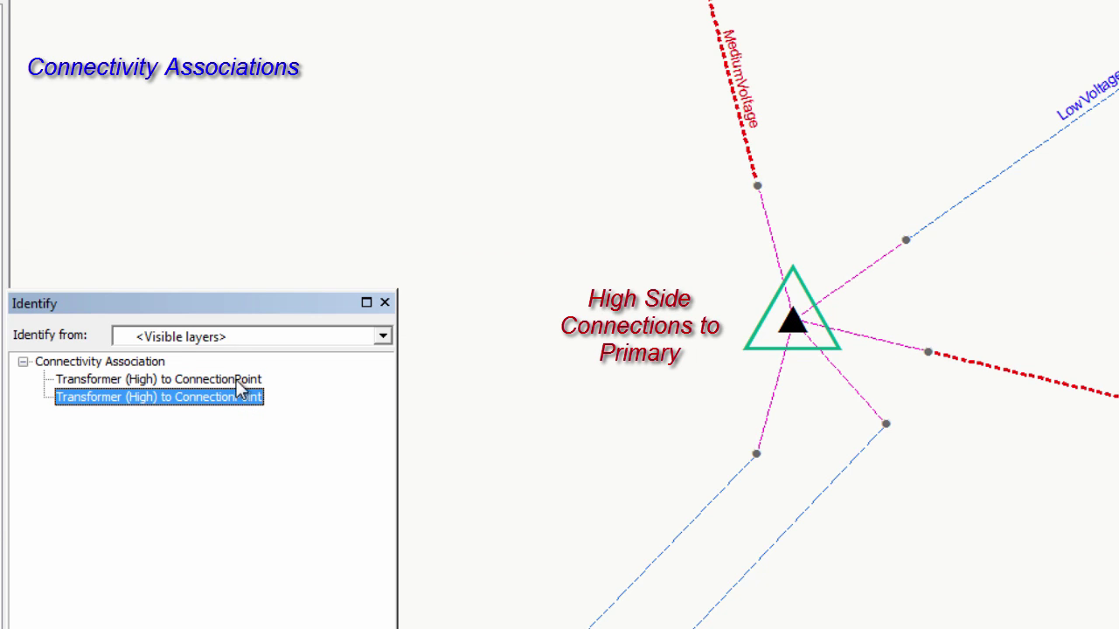
click(236, 379)
click(242, 402)
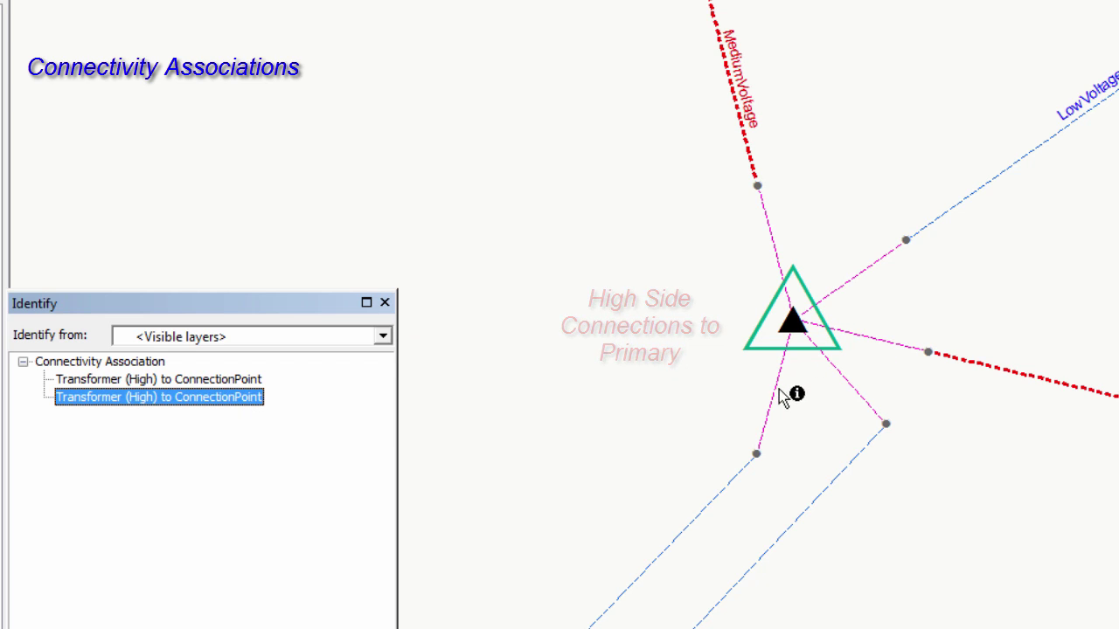
- Identify the underground transformer's low-side links to the secondary lines and inspect the three Transformer (Low) to ConnectionPoint records
click(841, 382)
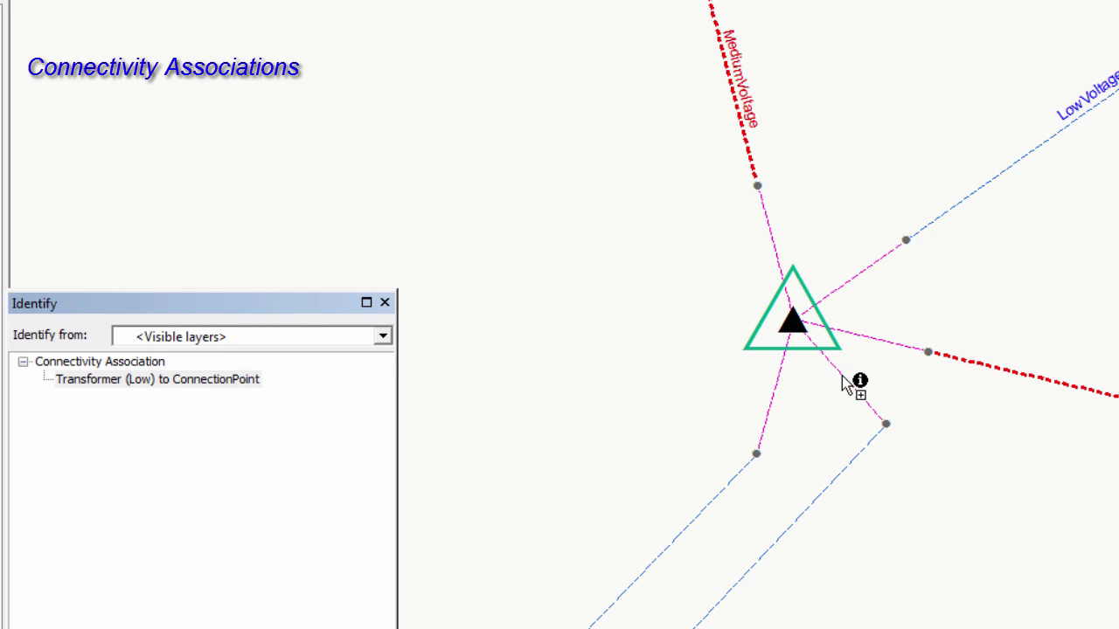
click(847, 332)
click(853, 276)
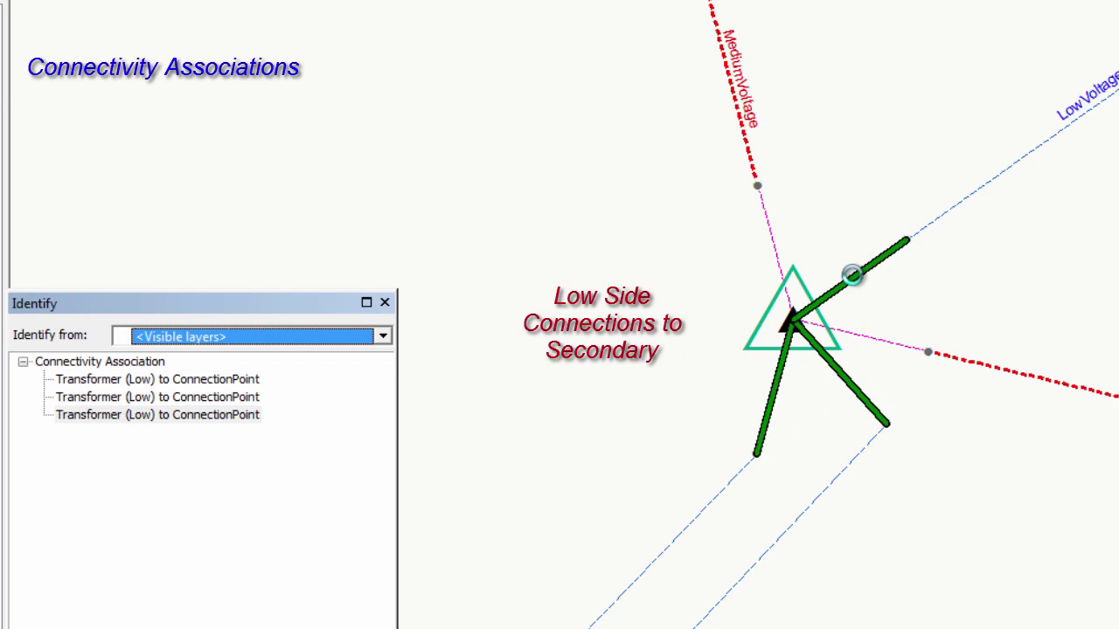
click(180, 382)
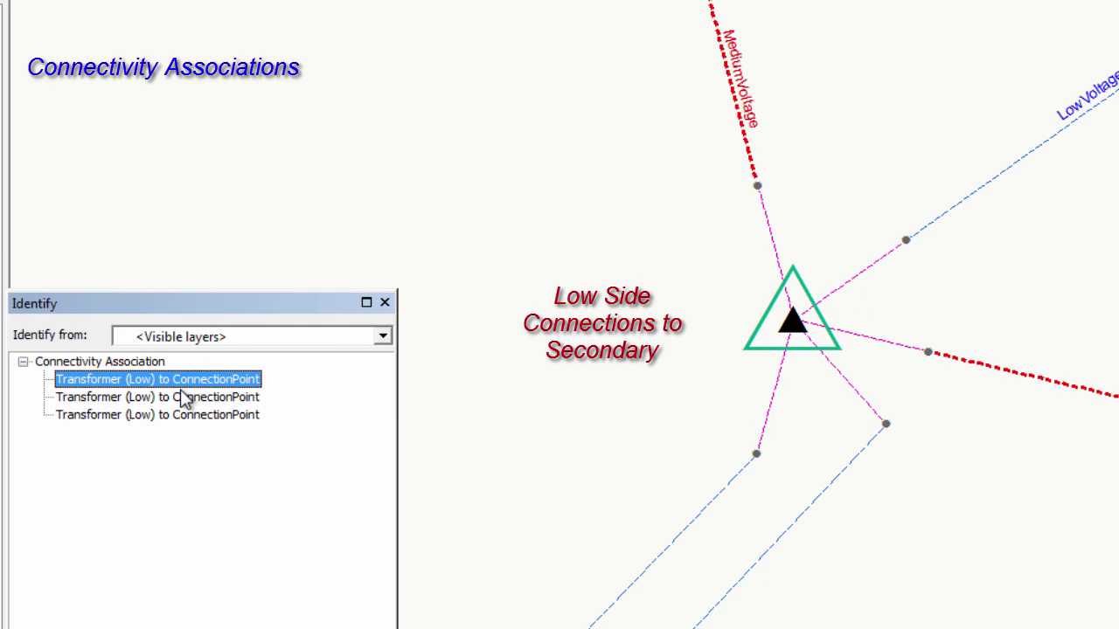
click(182, 397)
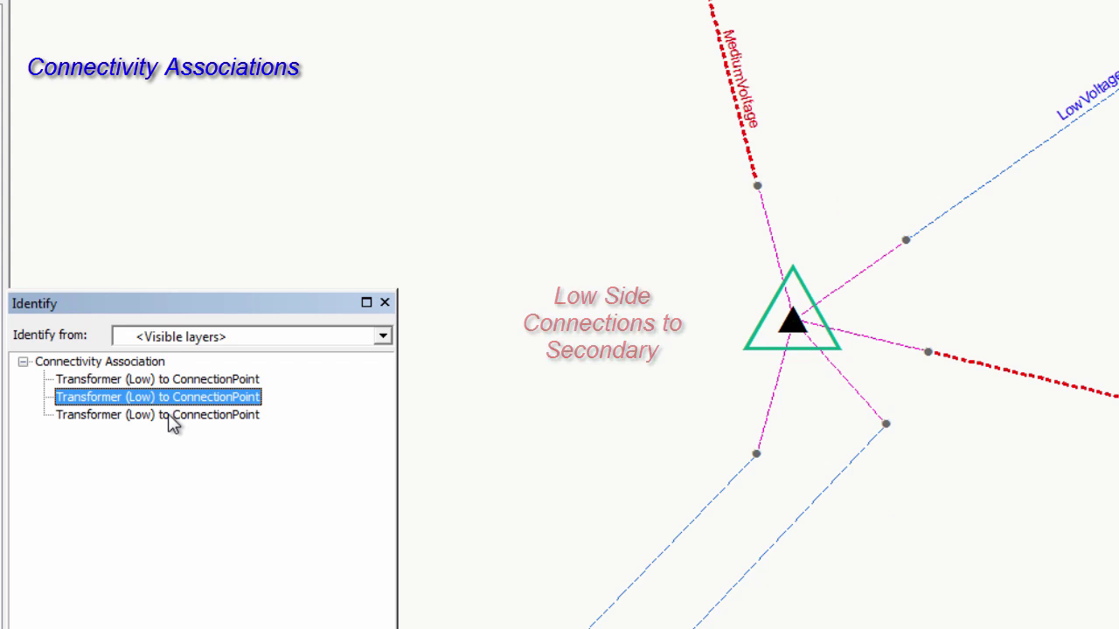
click(174, 416)
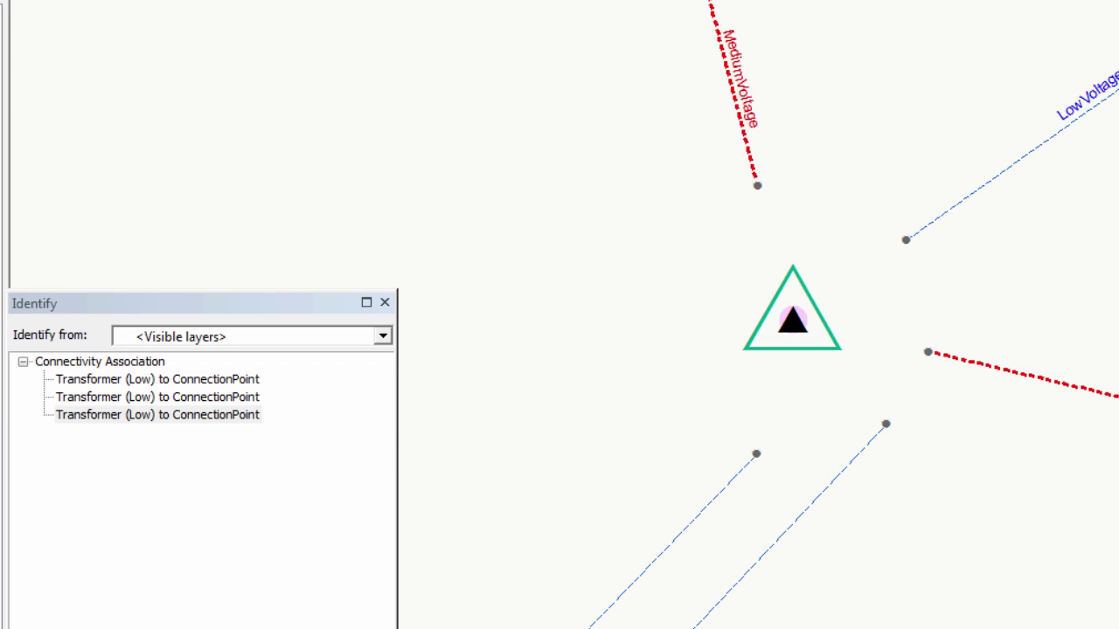
- Show Containment Association instead of Connectivity Association, and inspect the underground transformer's TransformerBank to Transformer record
drag(759, 304, 824, 355)
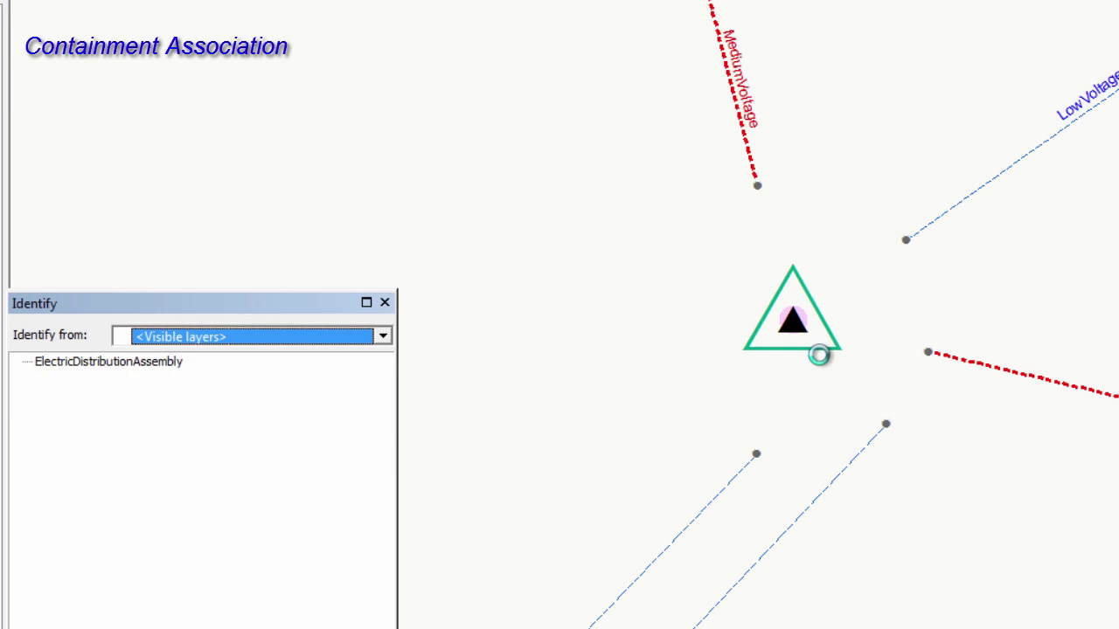
click(201, 453)
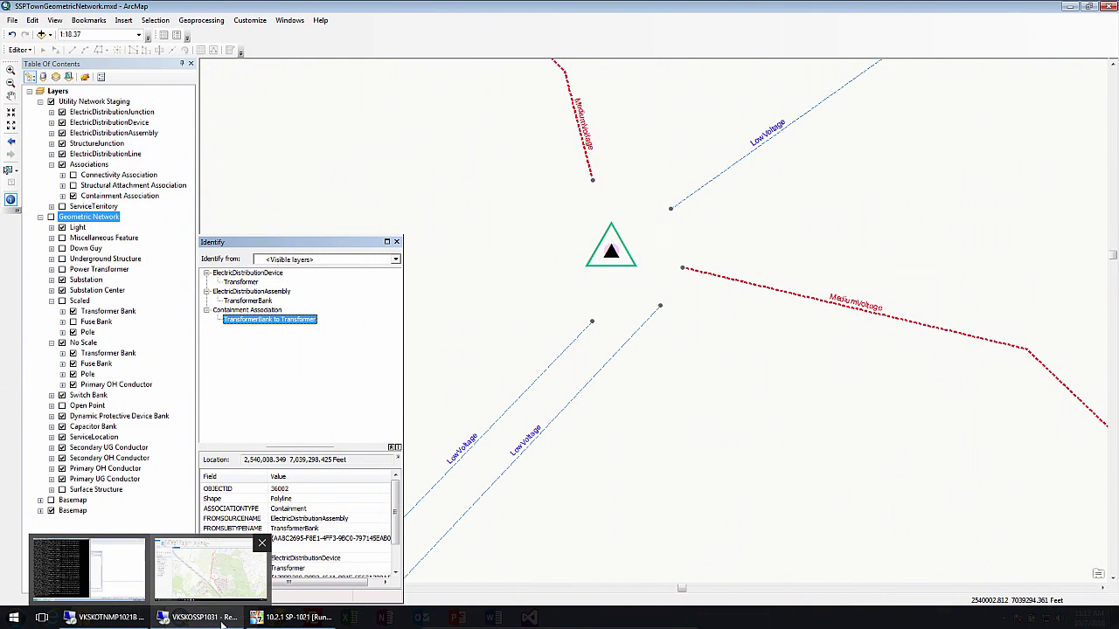
- Switch to the remote ArcGIS Pro session and go to the OH Xfr bookmark in the SSPTown map
click(218, 621)
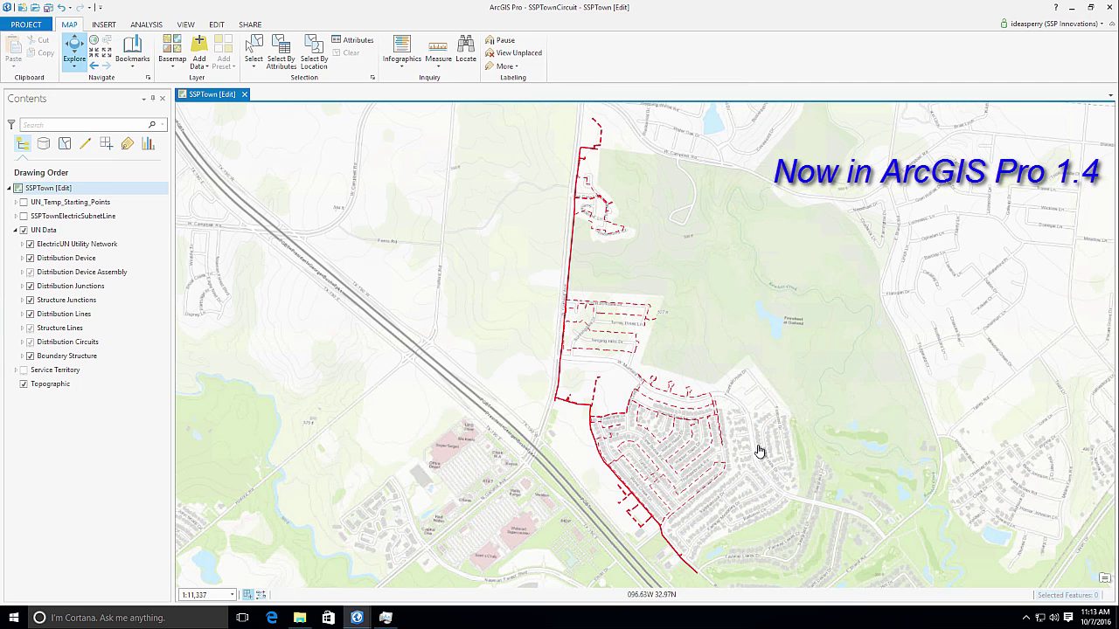
click(136, 70)
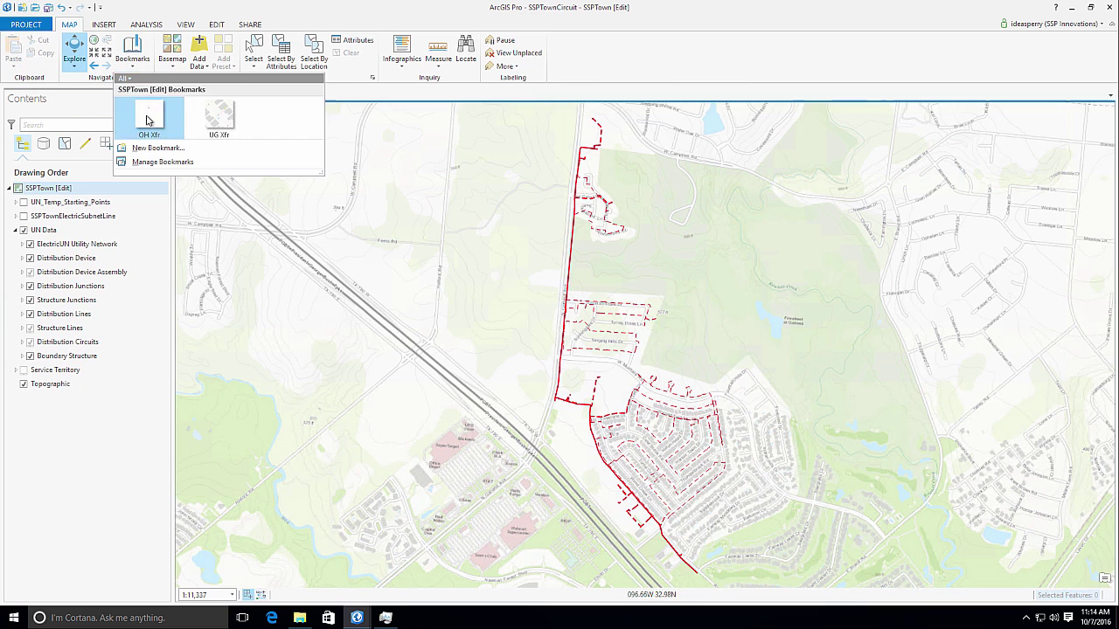
click(151, 117)
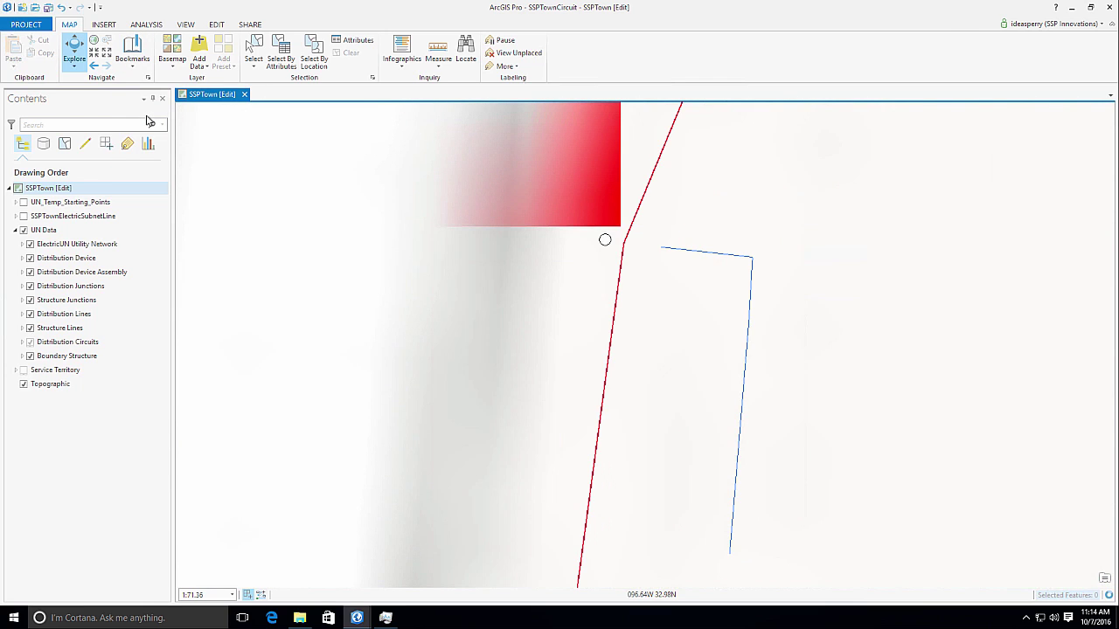
scroll(640, 263, up, 4)
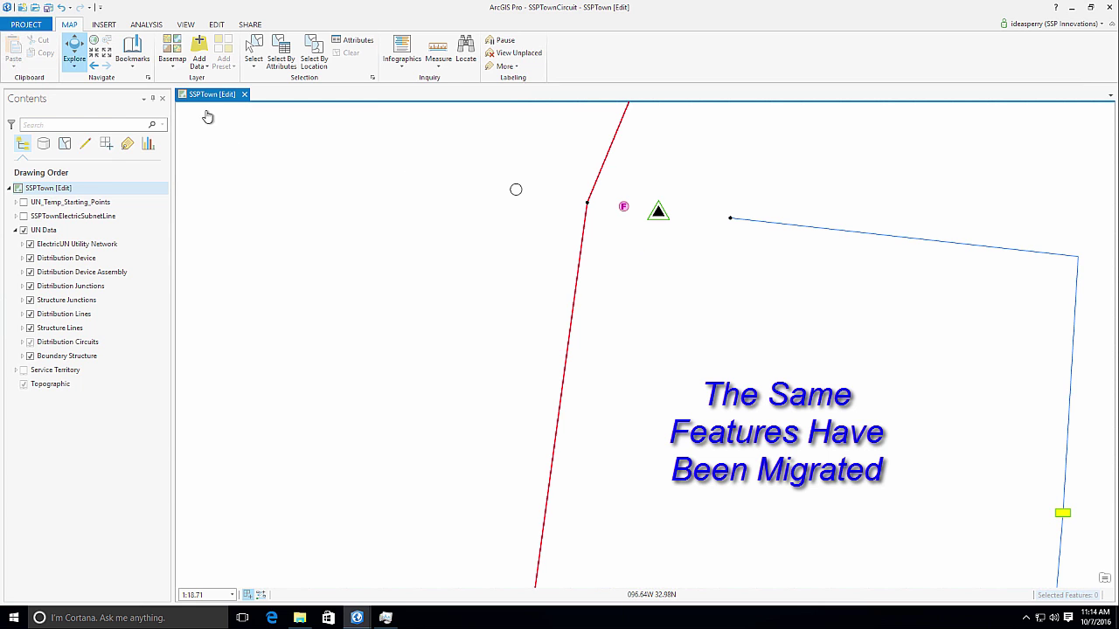
- Examine the migrated overhead transformer's utility network Feature Properties for its High and Low terminals
click(105, 230)
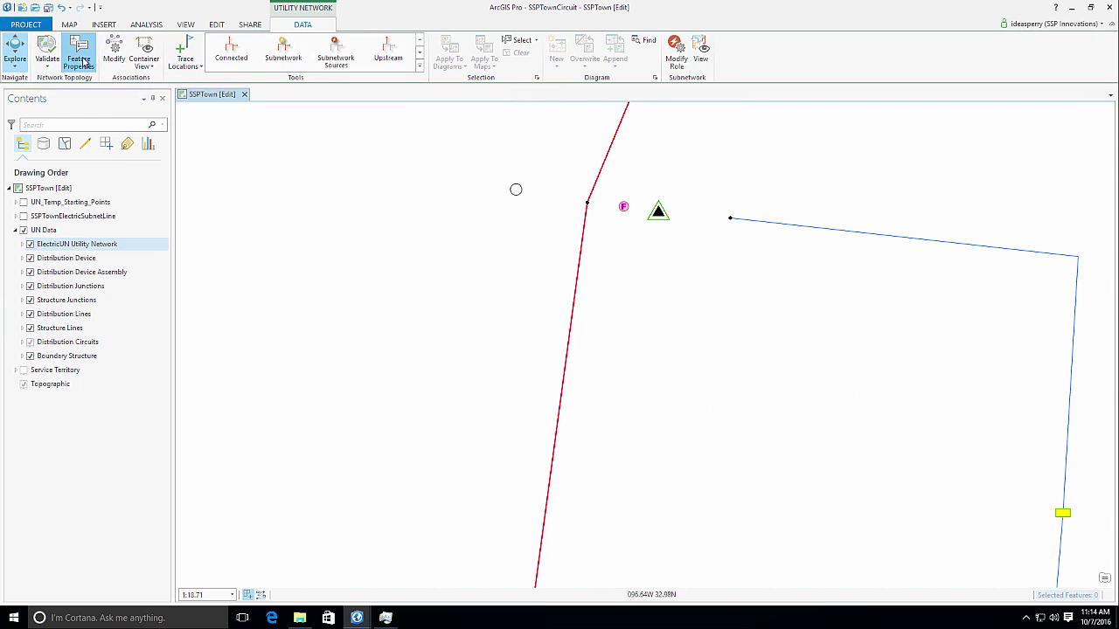
click(81, 62)
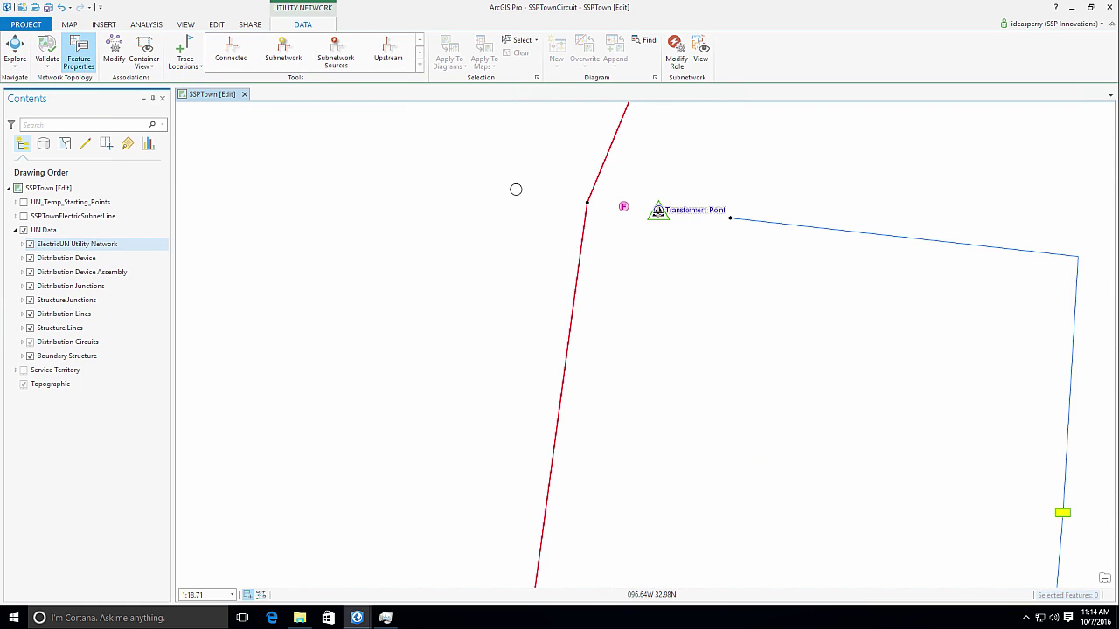
click(657, 211)
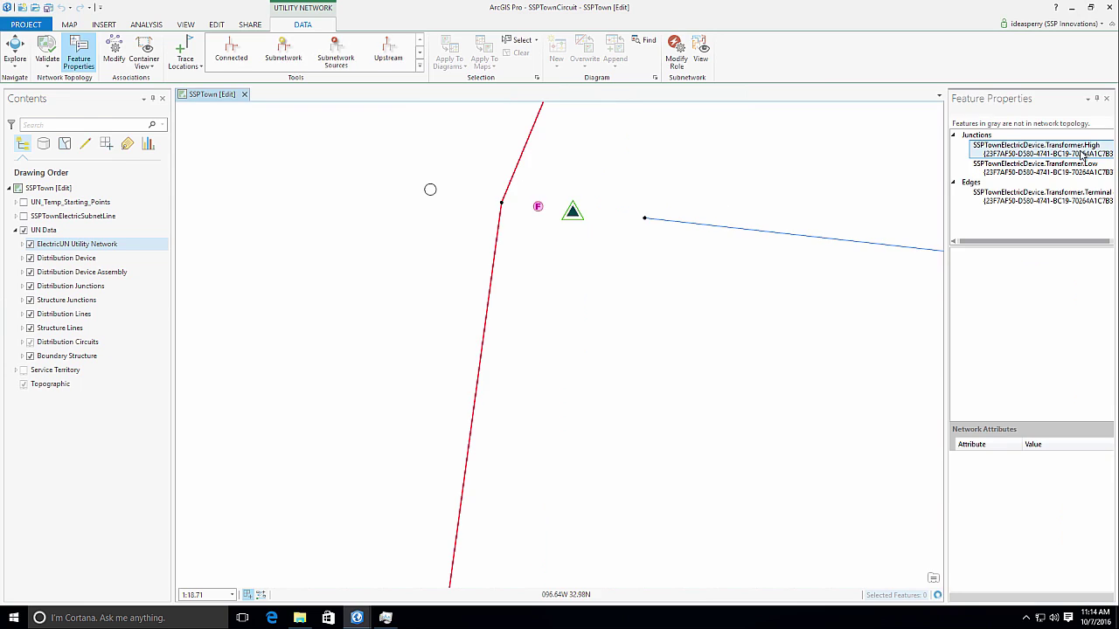
click(1082, 155)
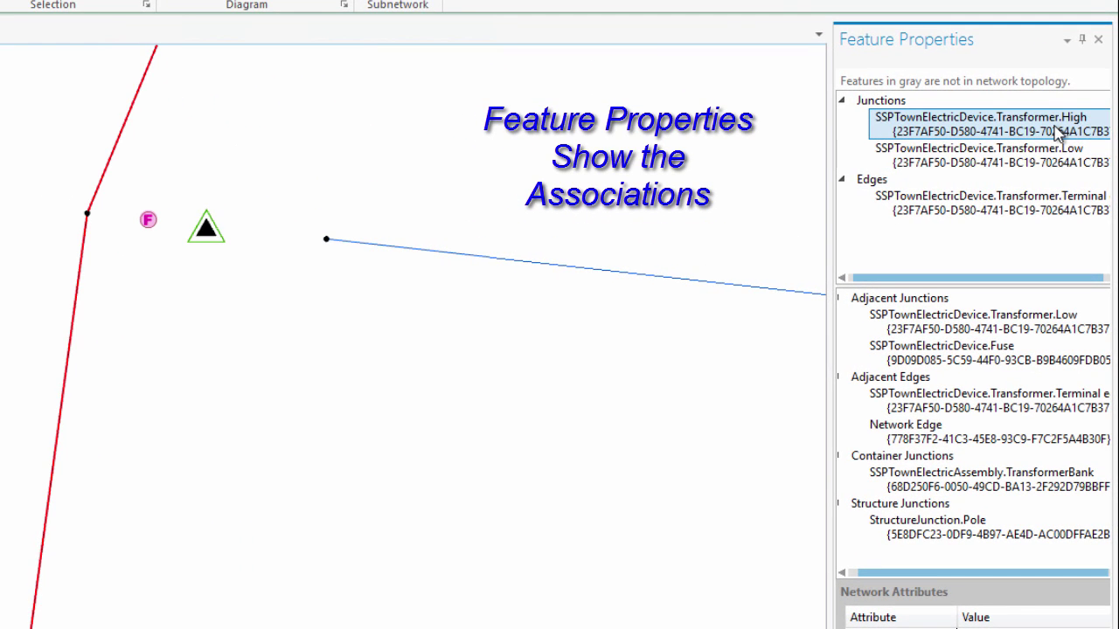
click(1052, 167)
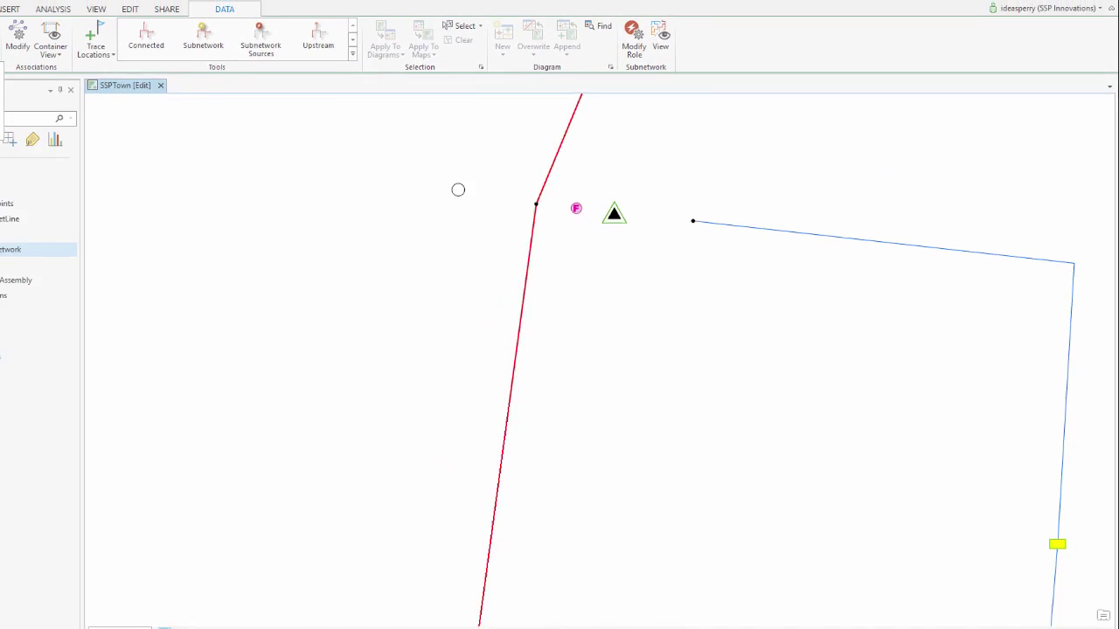
- Explore the low-voltage overhead line beside the transformer, review its attributes including the subnetwork name, and close its pop-up
click(26, 51)
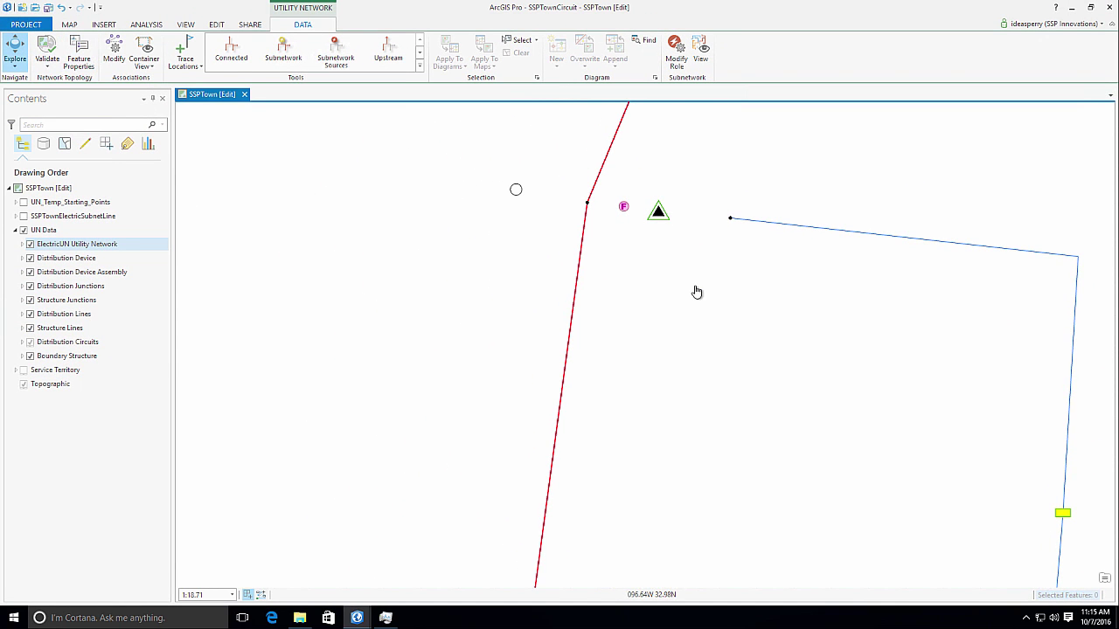
click(763, 226)
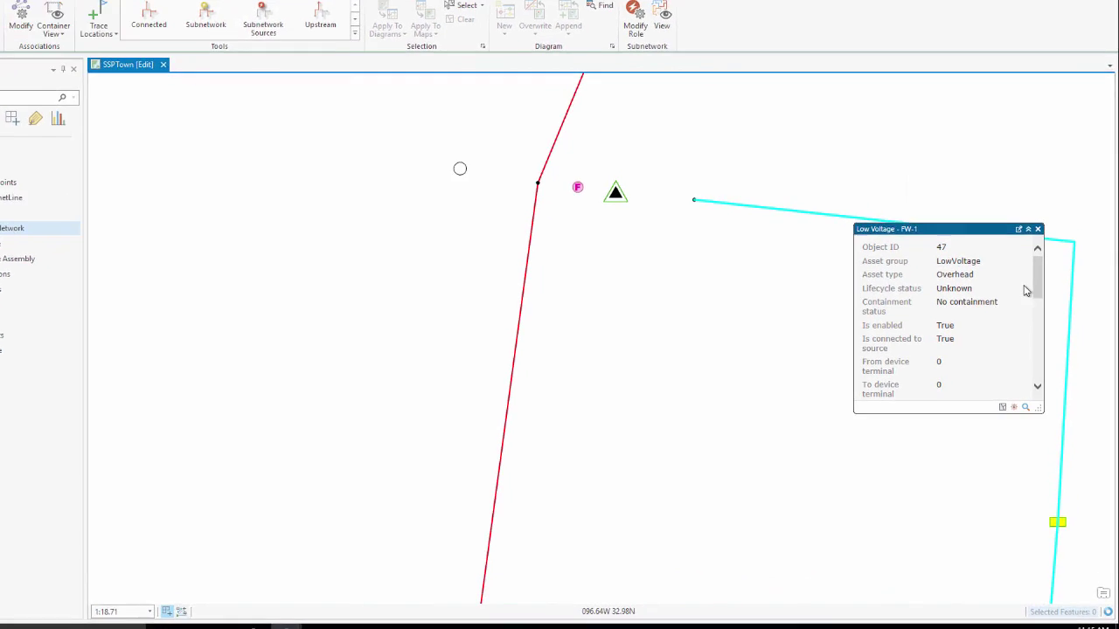
drag(994, 193, 1006, 247)
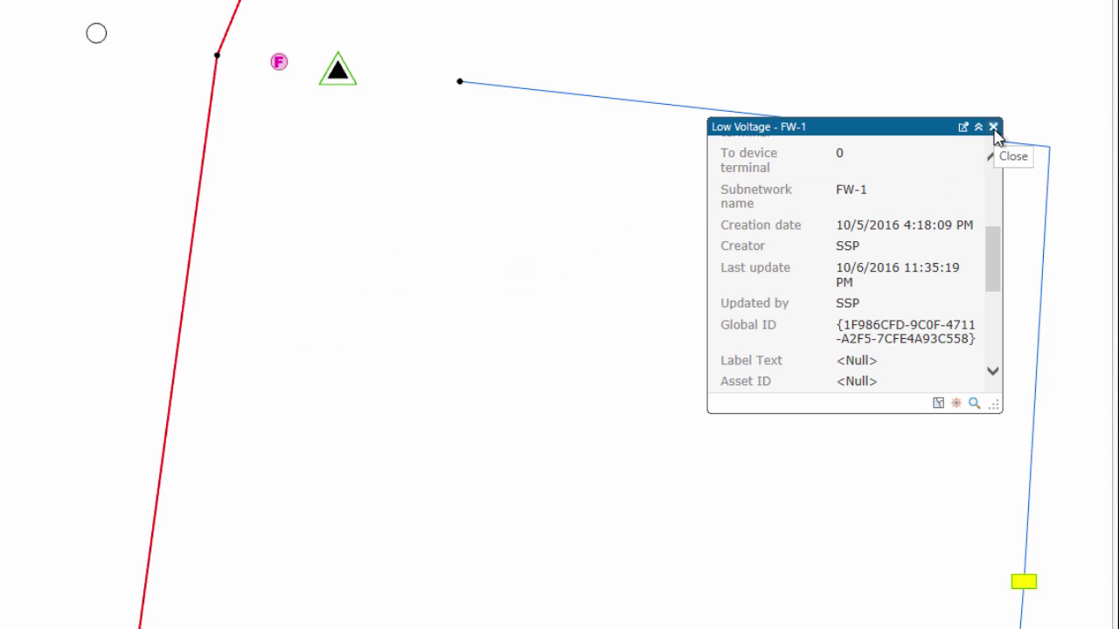
click(993, 127)
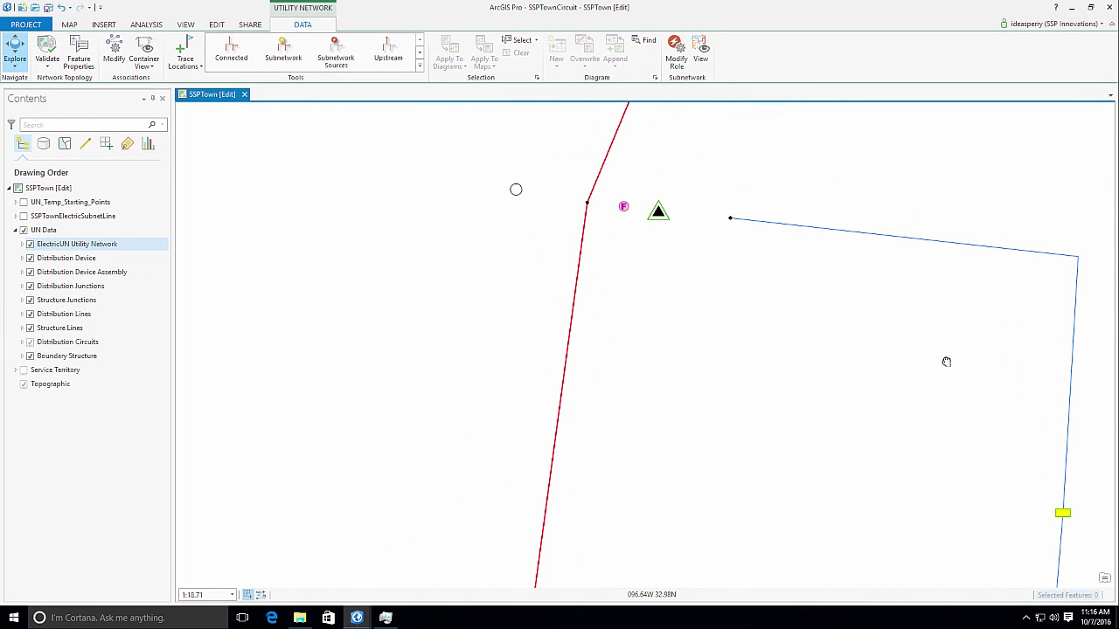
- Run an upstream trace on the ElectricUN Utility Network from the service point on the low-voltage line, and show the full extent
mouse_move(946, 361)
mouse_down()
mouse_move(629, 219)
mouse_move(627, 149)
mouse_up()
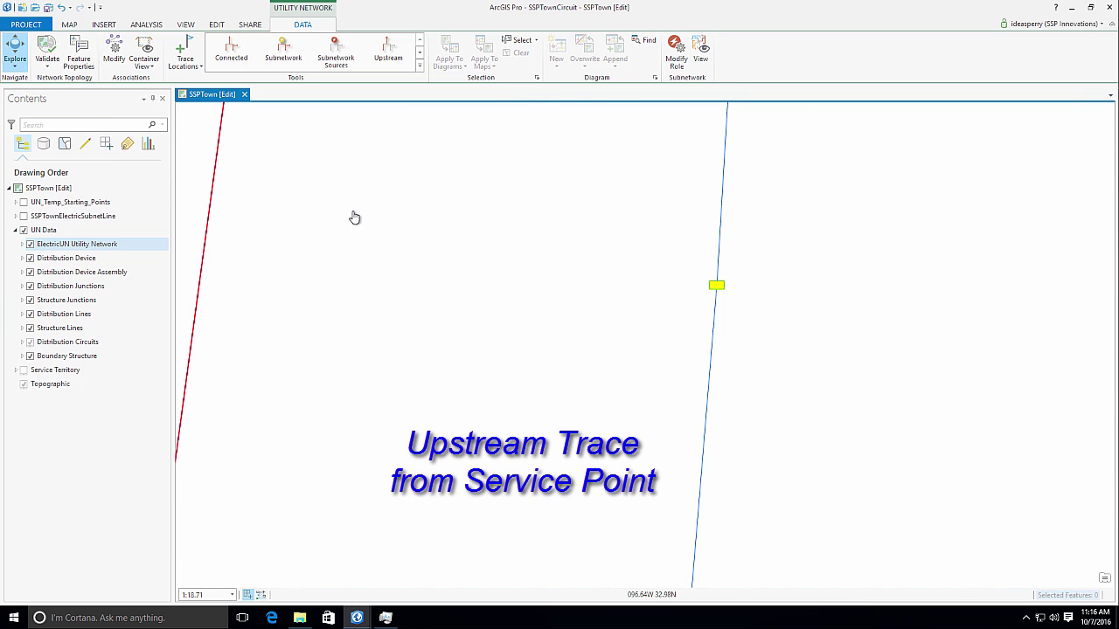
click(230, 45)
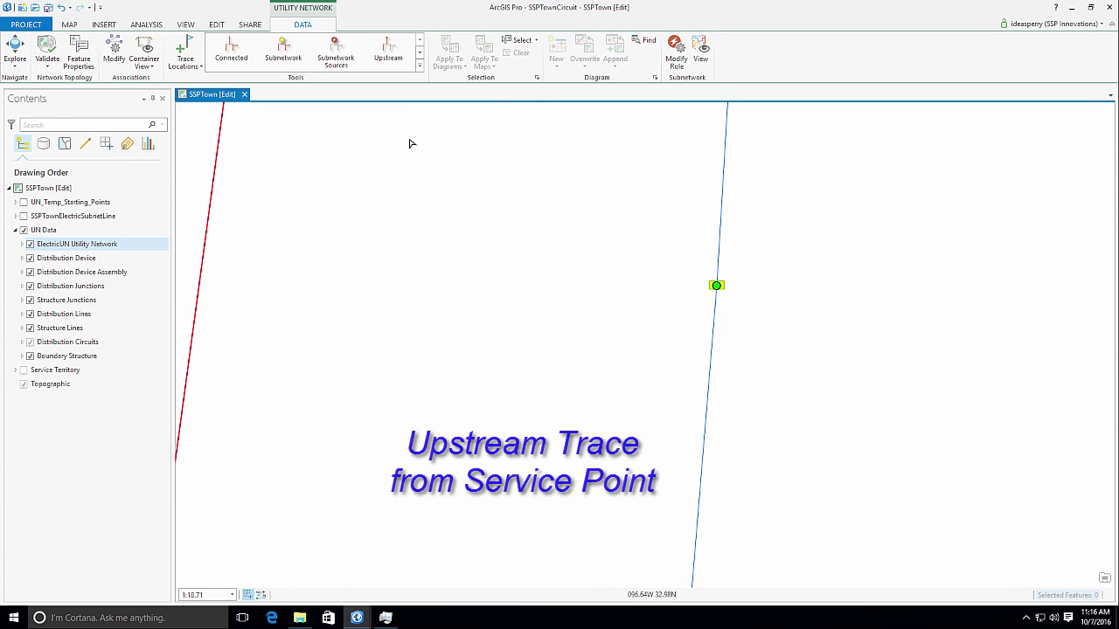
click(390, 54)
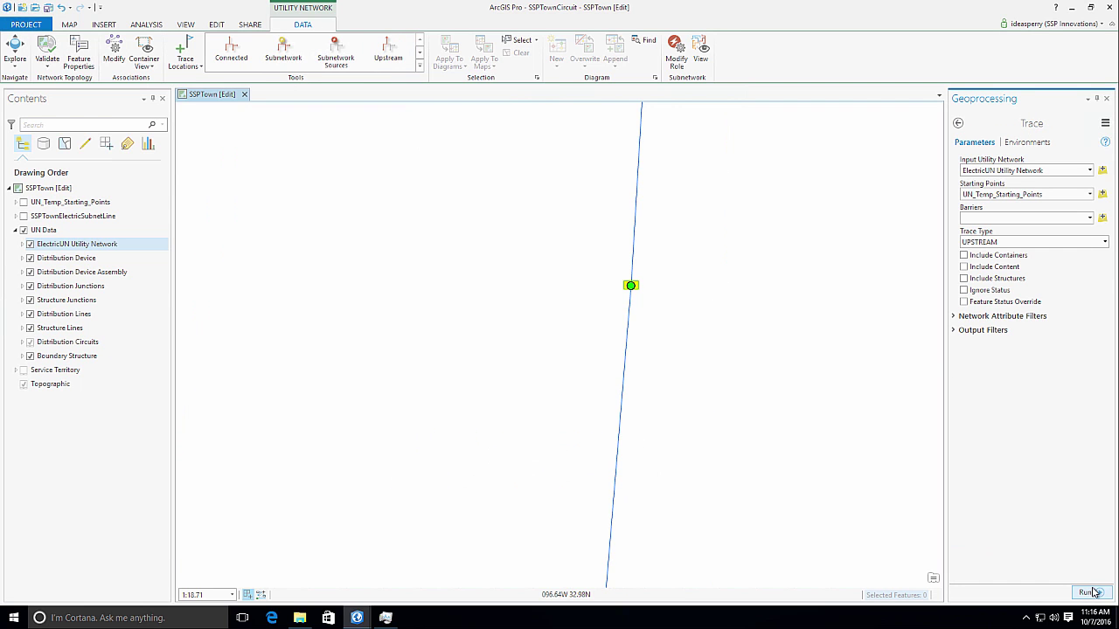
click(1091, 593)
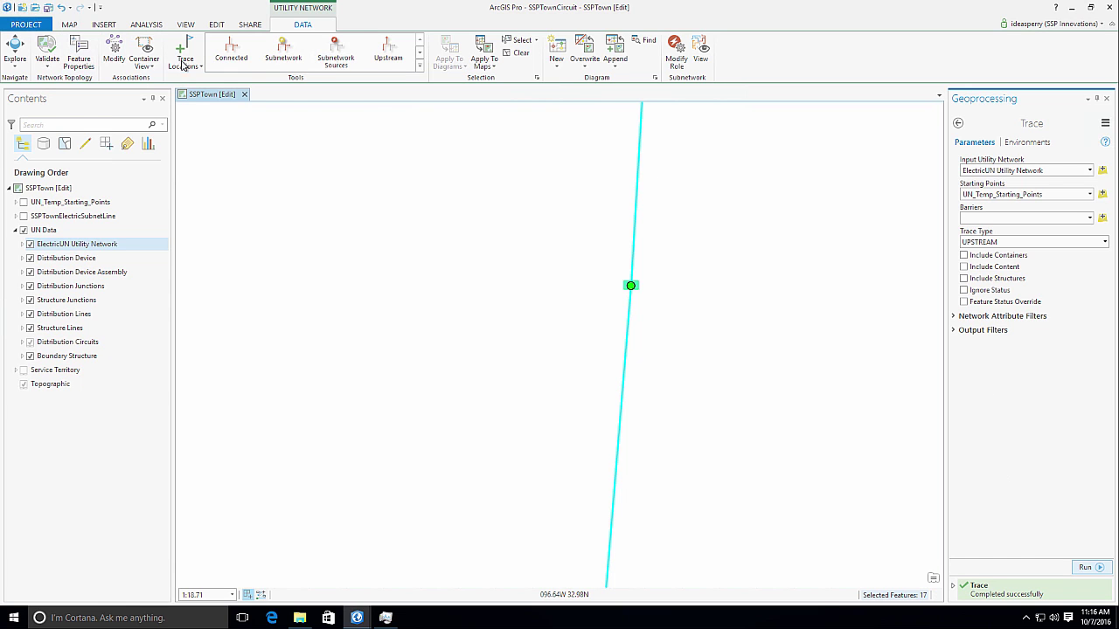
click(69, 25)
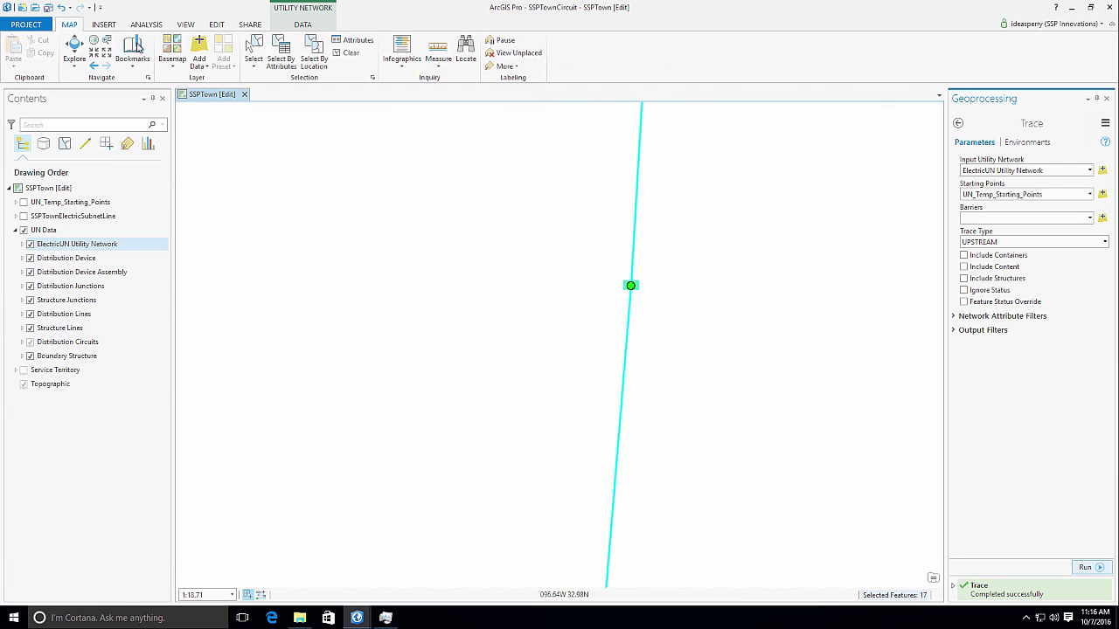
click(95, 41)
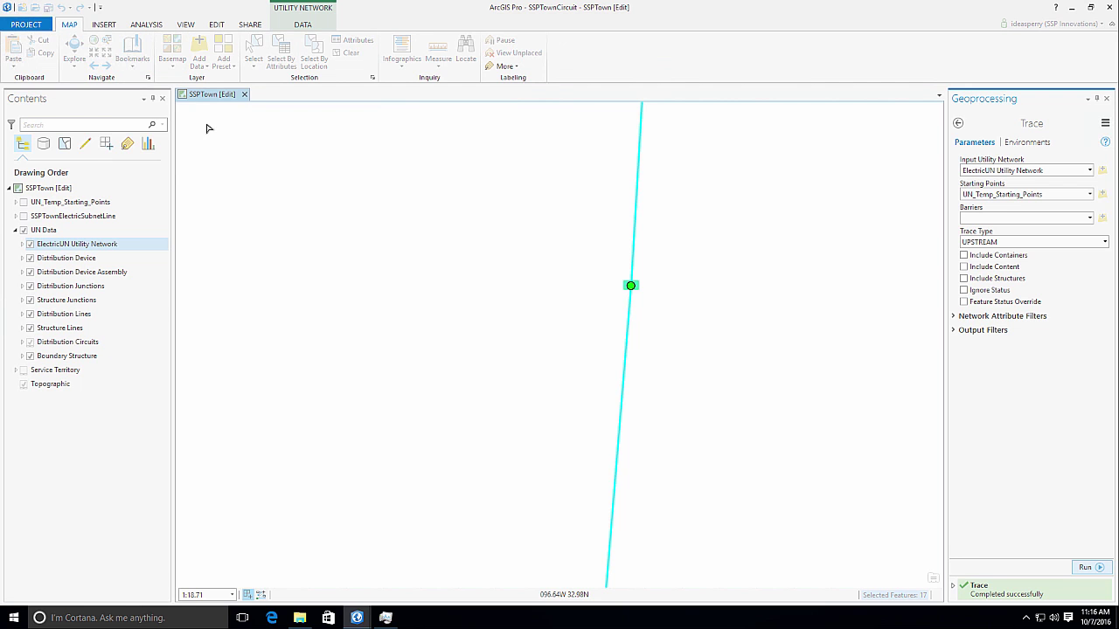
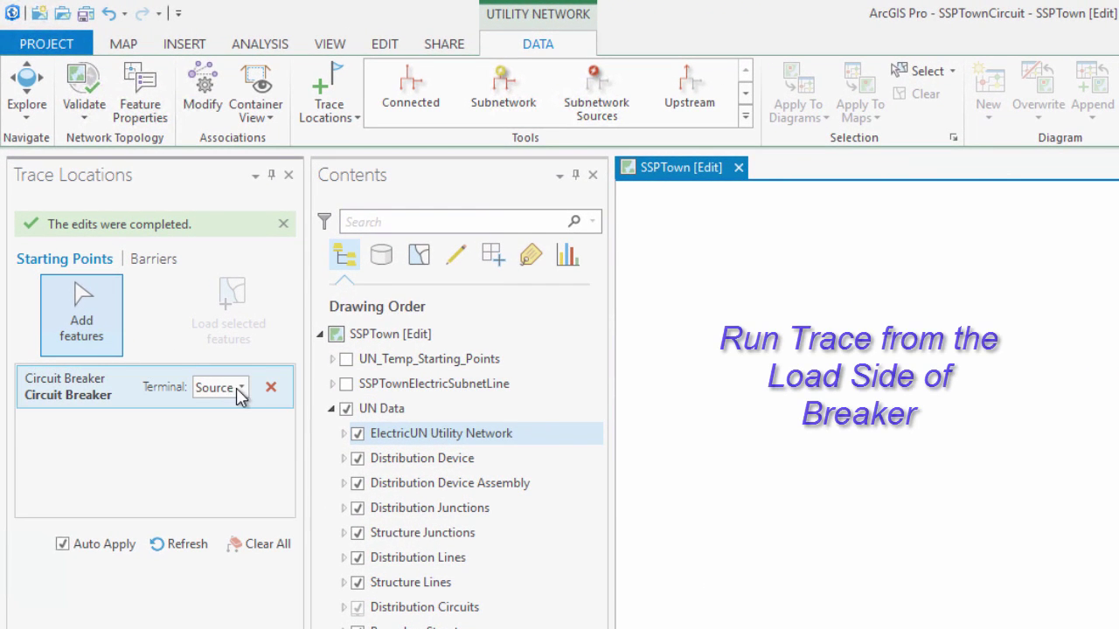
- Set the circuit breaker starting point to its Load terminal and run a SUBNETWORK trace on the ElectricUN Utility Network
click(241, 388)
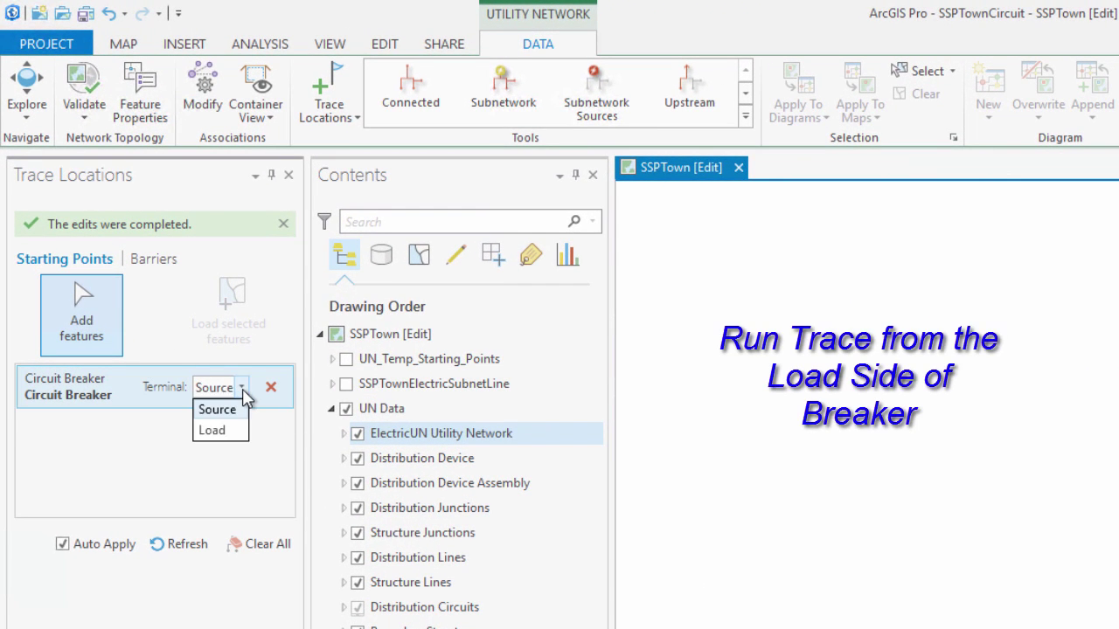
click(238, 435)
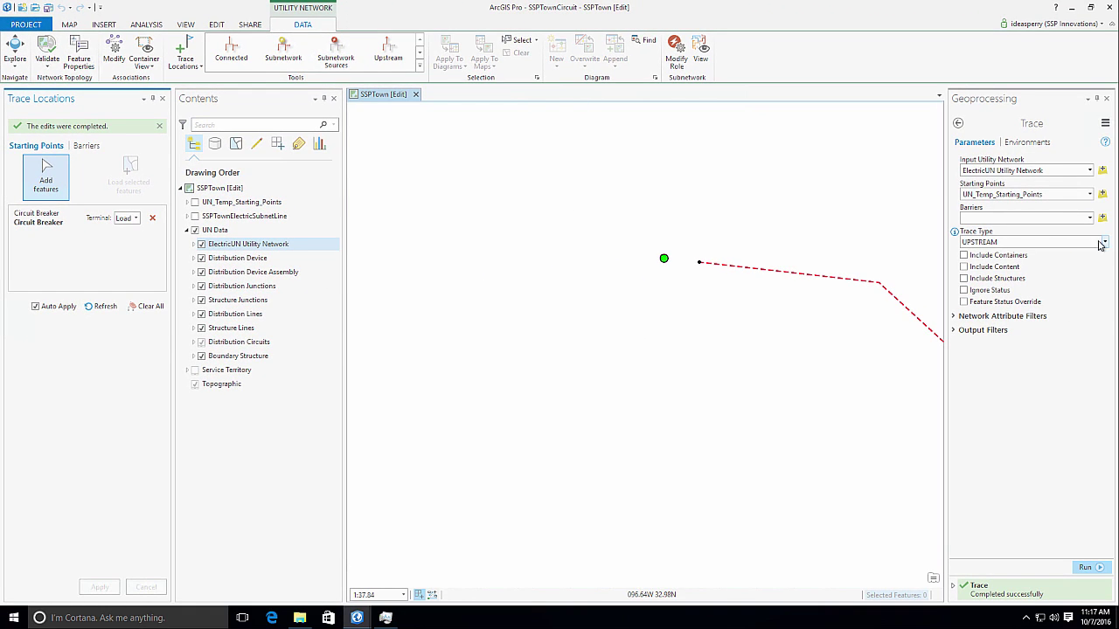
click(1103, 243)
click(1070, 270)
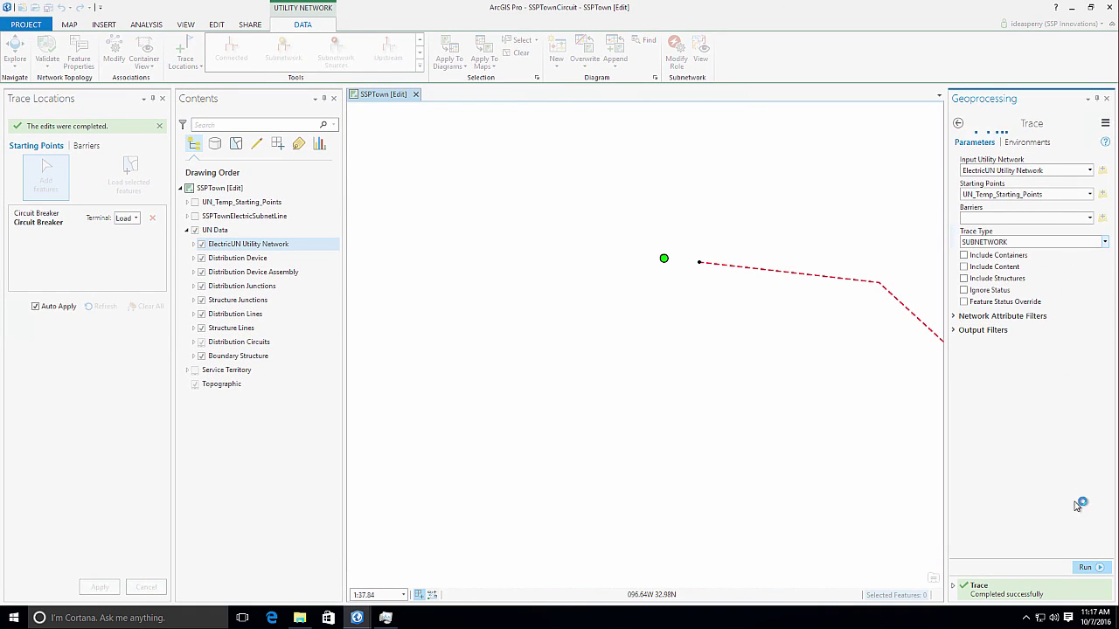
click(1089, 569)
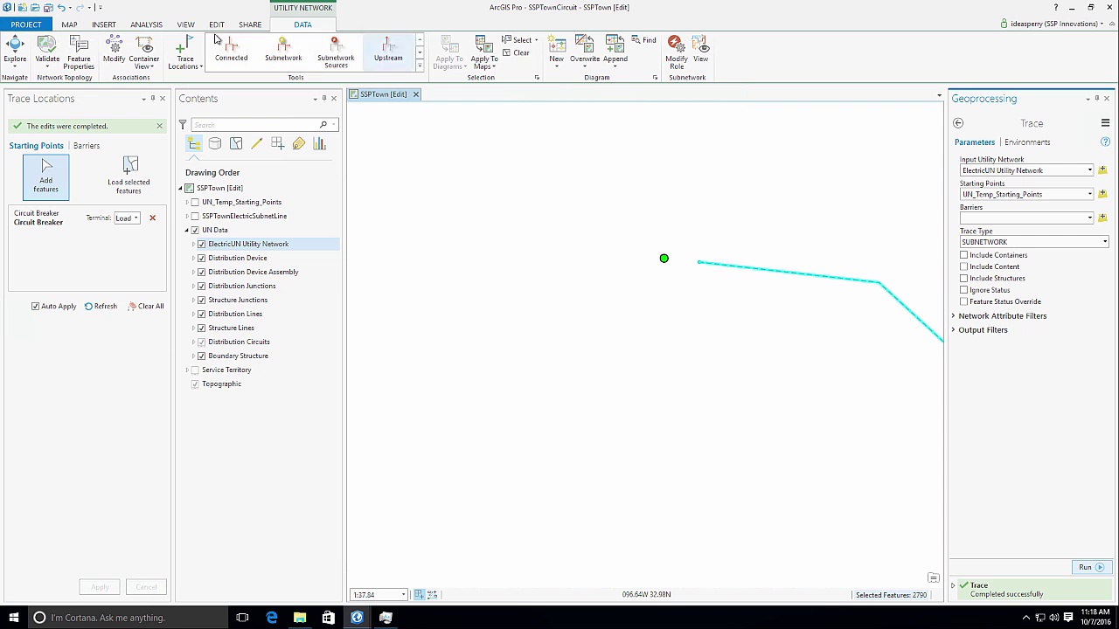
- Show the whole traced circuit on the map and clear the selection
click(74, 25)
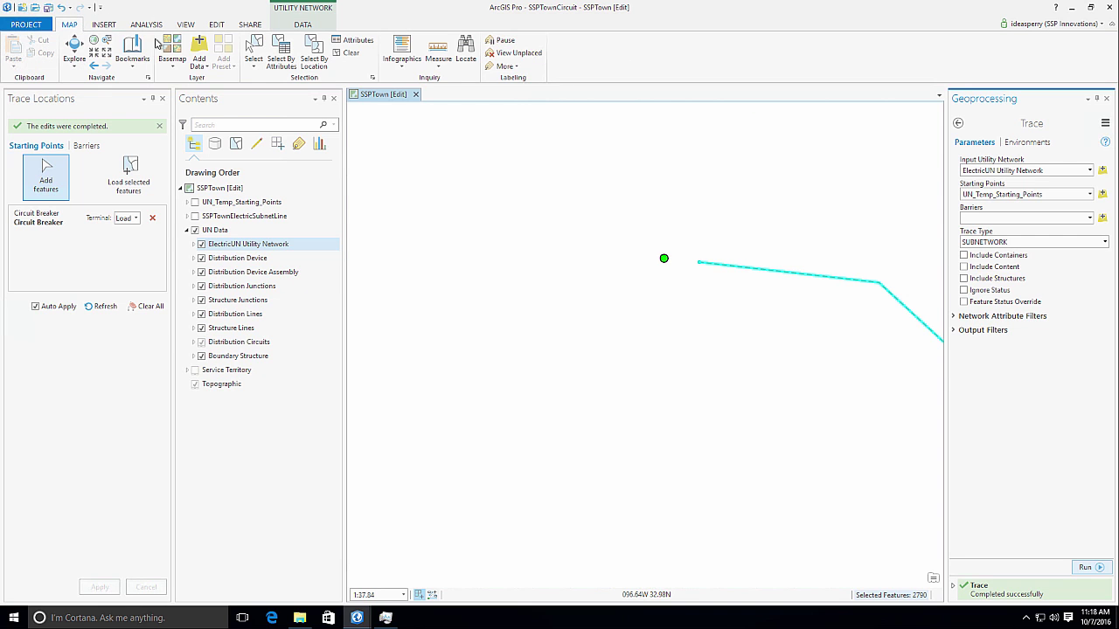
click(108, 42)
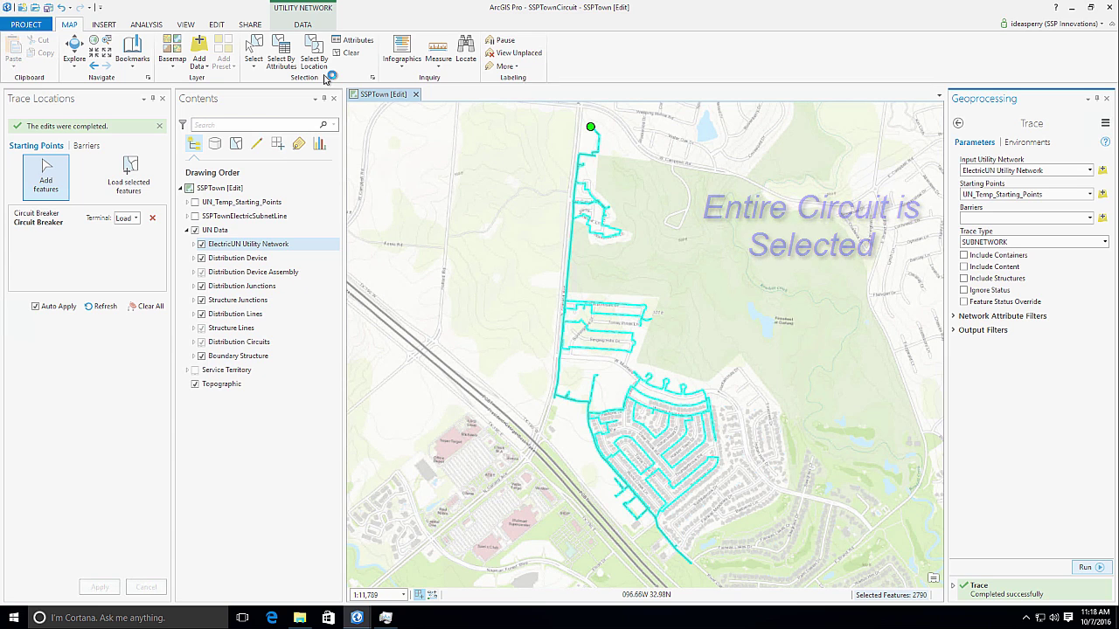
click(347, 54)
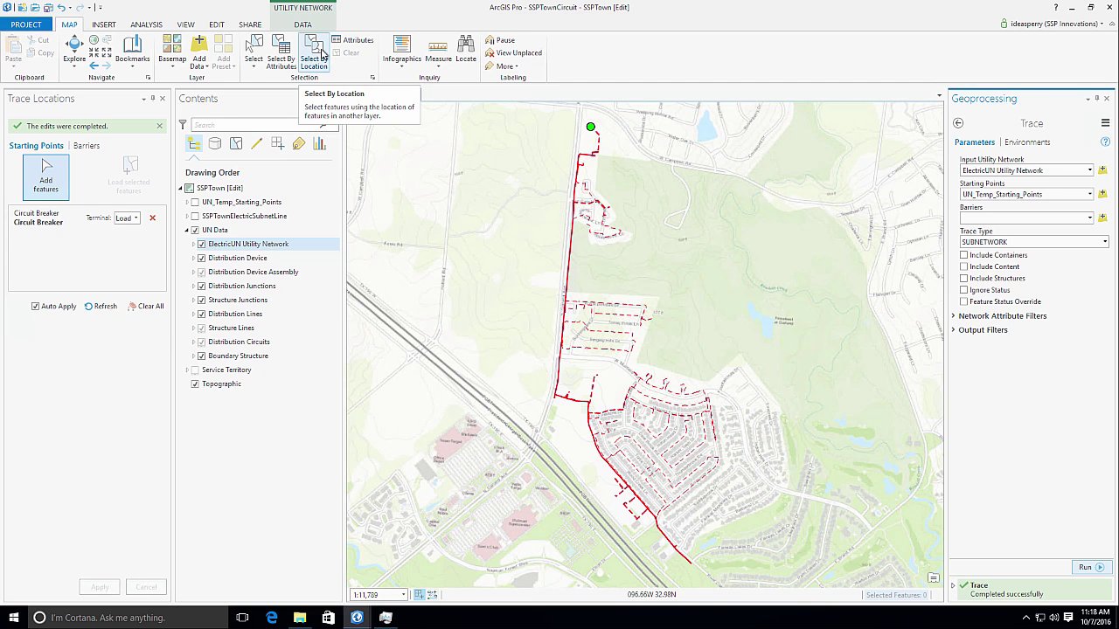
- Go to the bookmarked underground transformer and replace the circuit breaker starting point with the transformer's High terminal
click(144, 72)
click(218, 115)
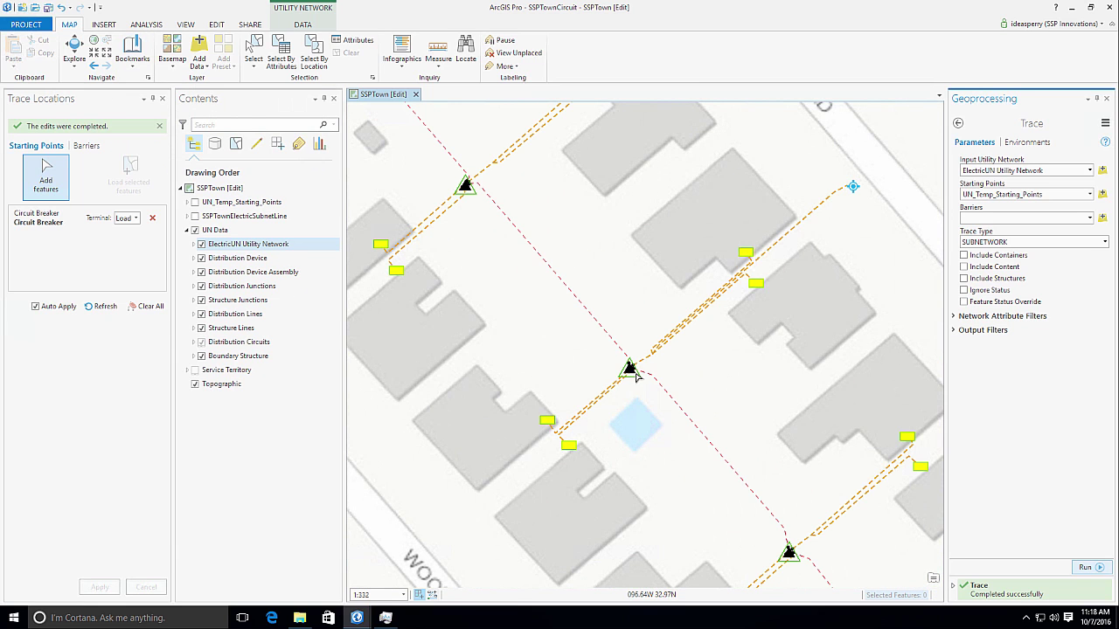
scroll(637, 375, up, 5)
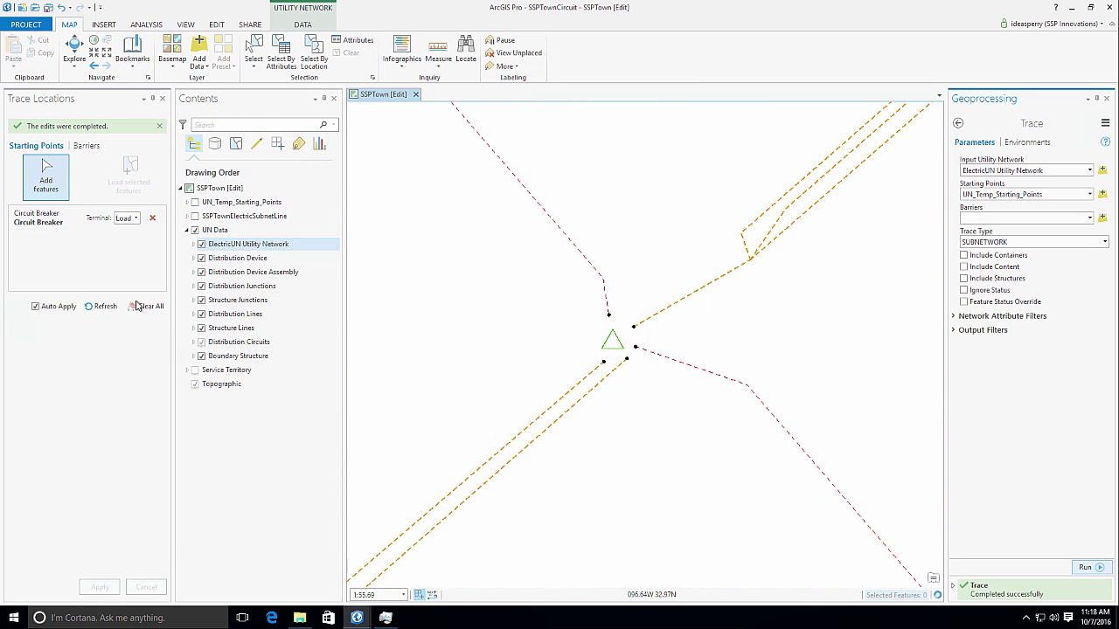
click(145, 306)
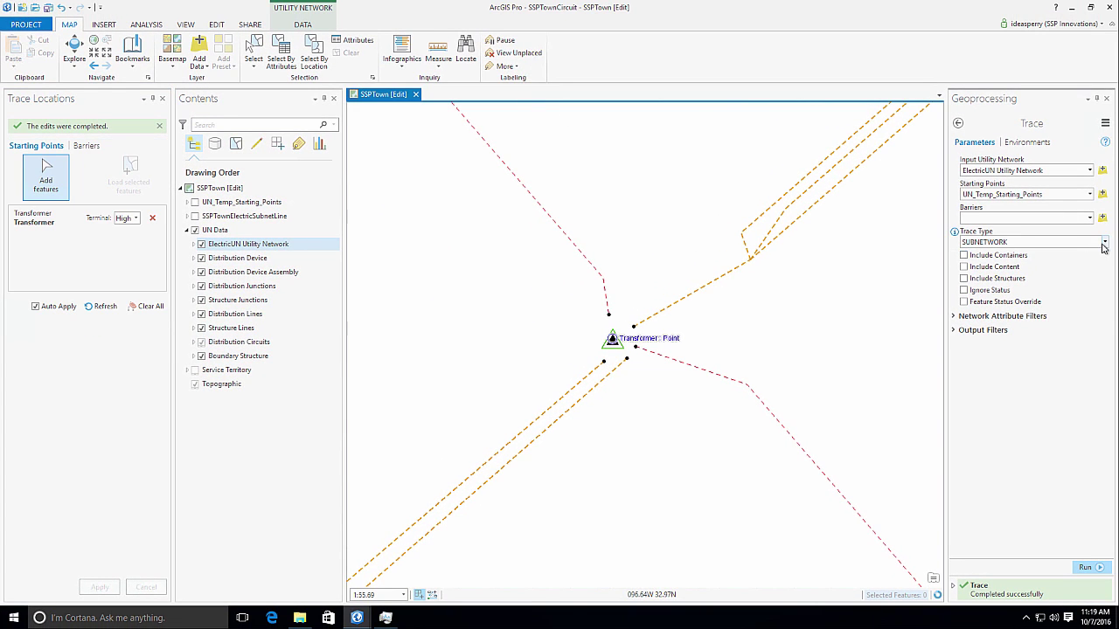
- Run a DOWNSTREAM trace from the transformer, view the traced features out to the services, and clear the selection
click(1104, 242)
click(1021, 304)
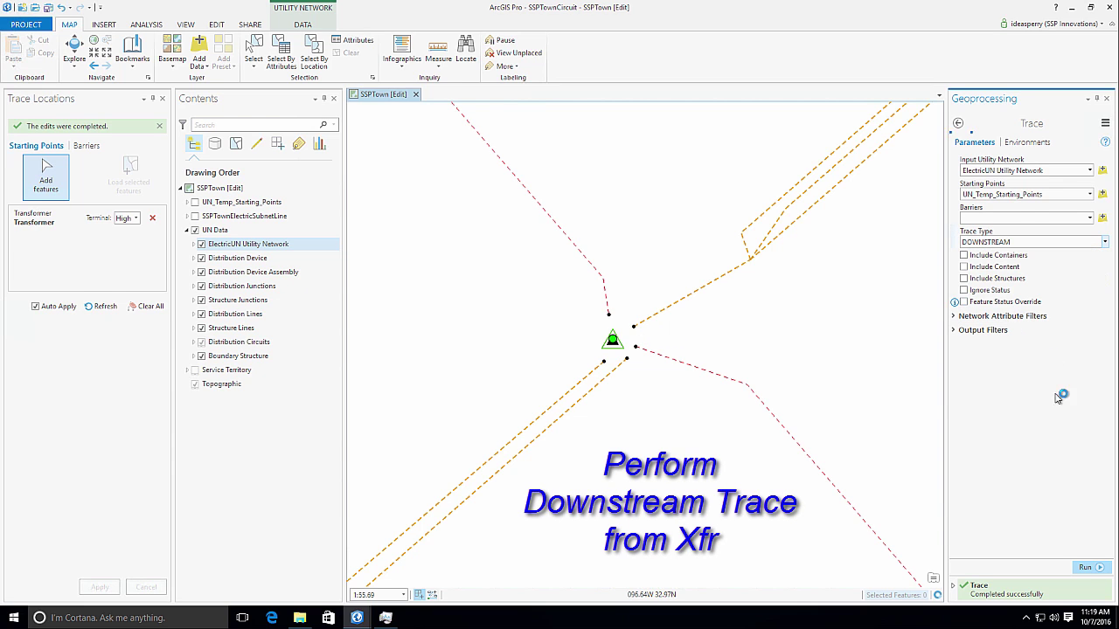
click(1086, 569)
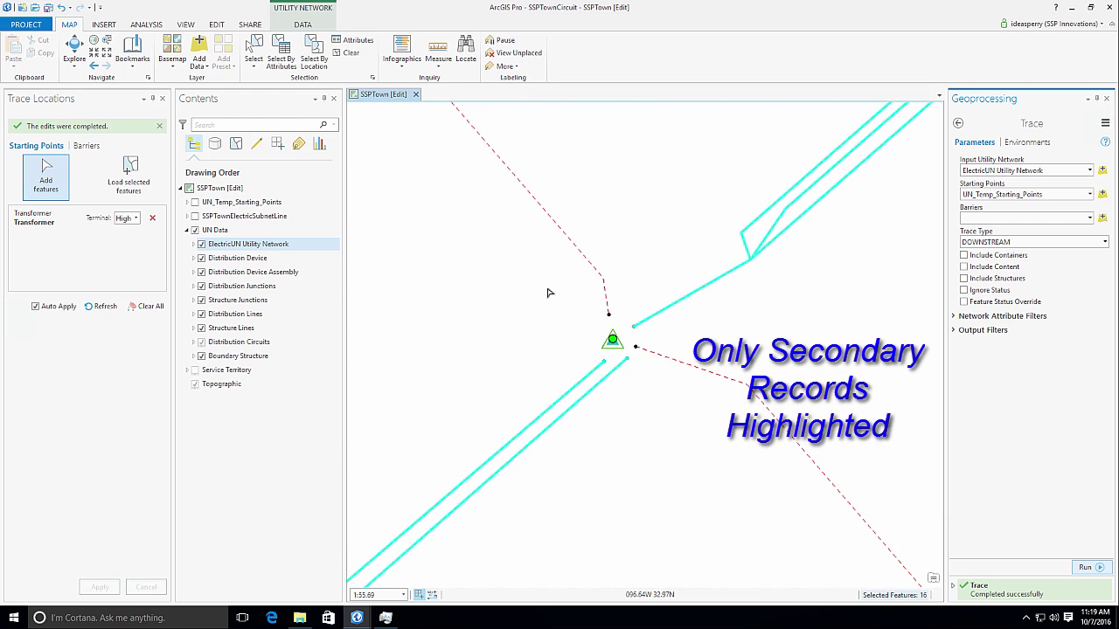
click(102, 41)
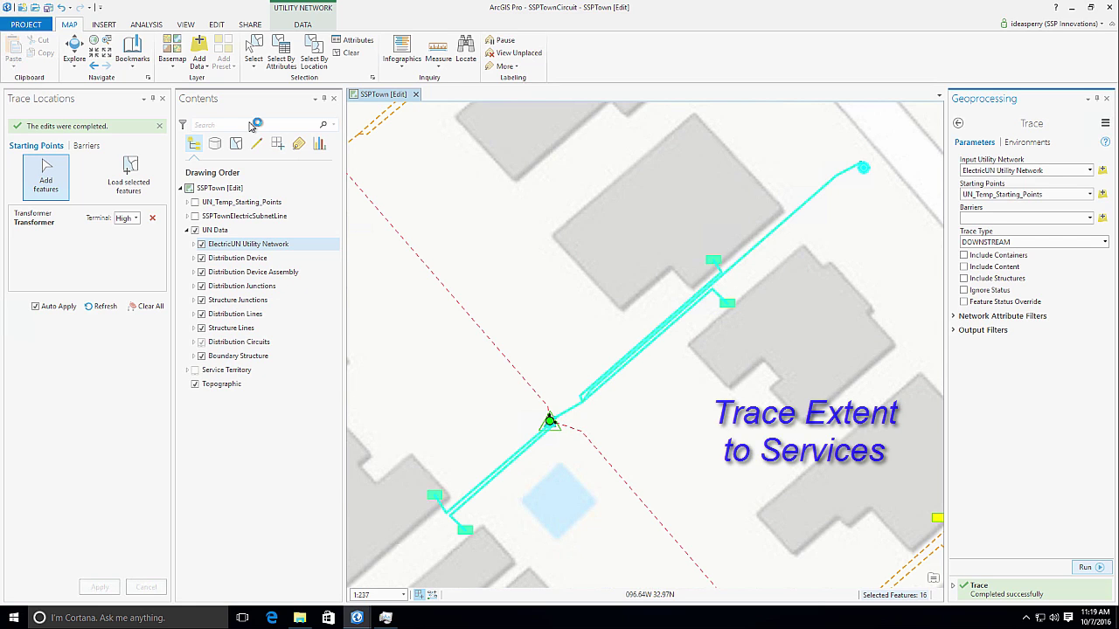
click(349, 54)
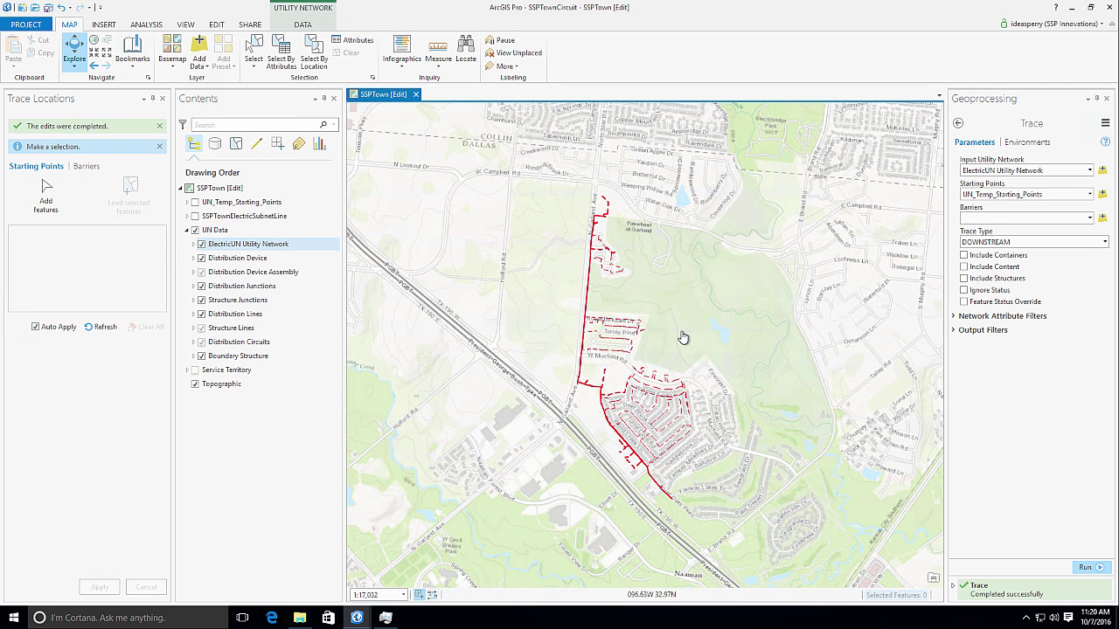
- Display the SSPTownElectricSubnetLine layer, hide the UN Data group, and select the subnet line layer
scroll(682, 338, up, 2)
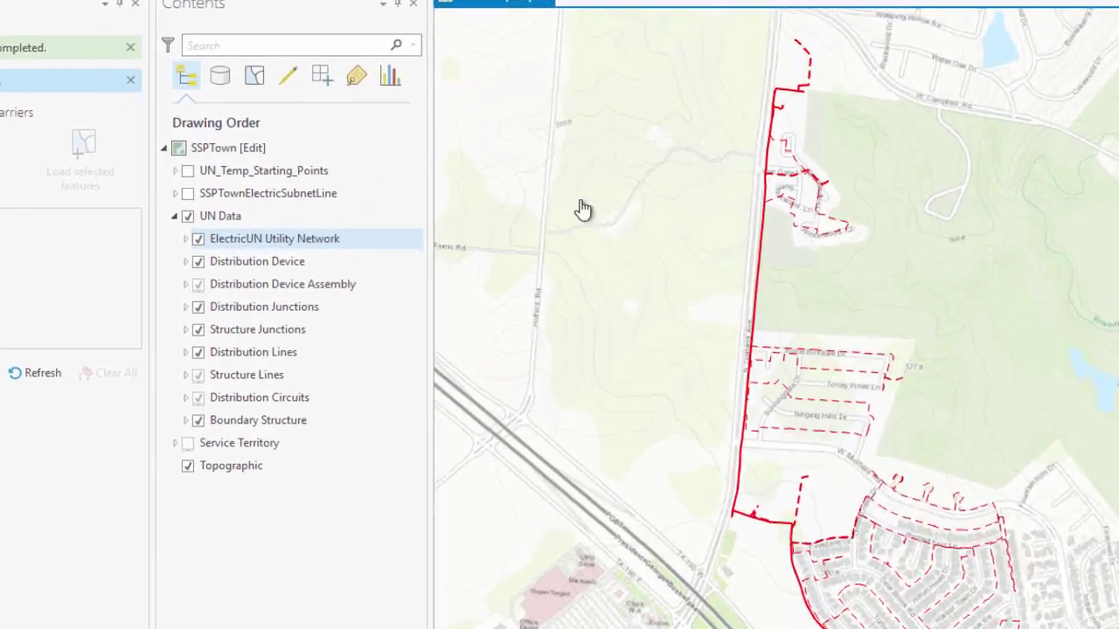
click(188, 200)
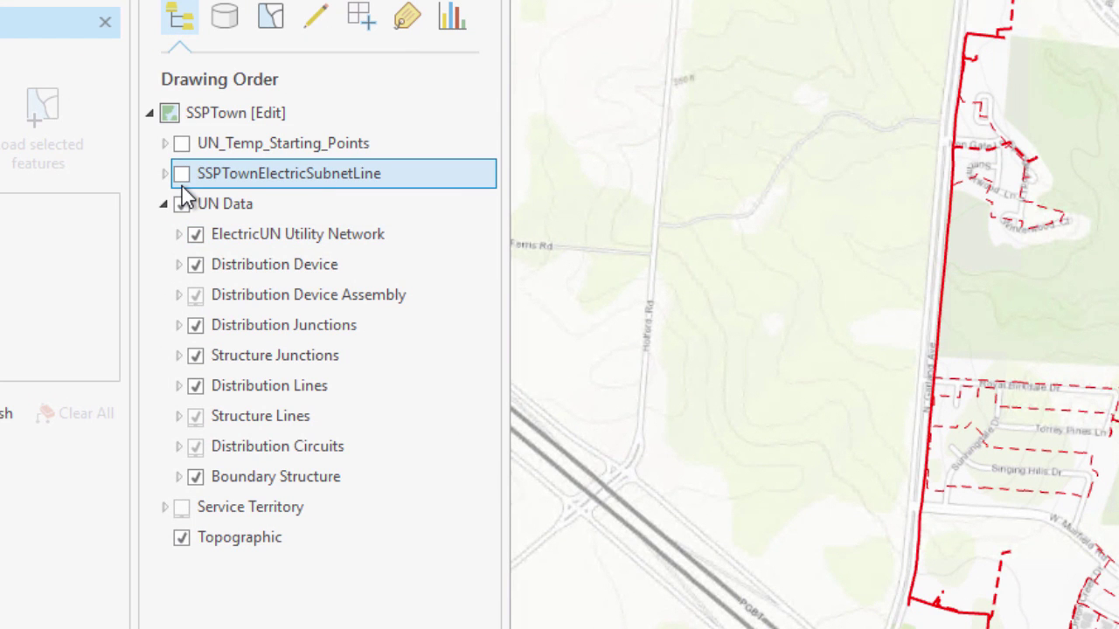
click(181, 175)
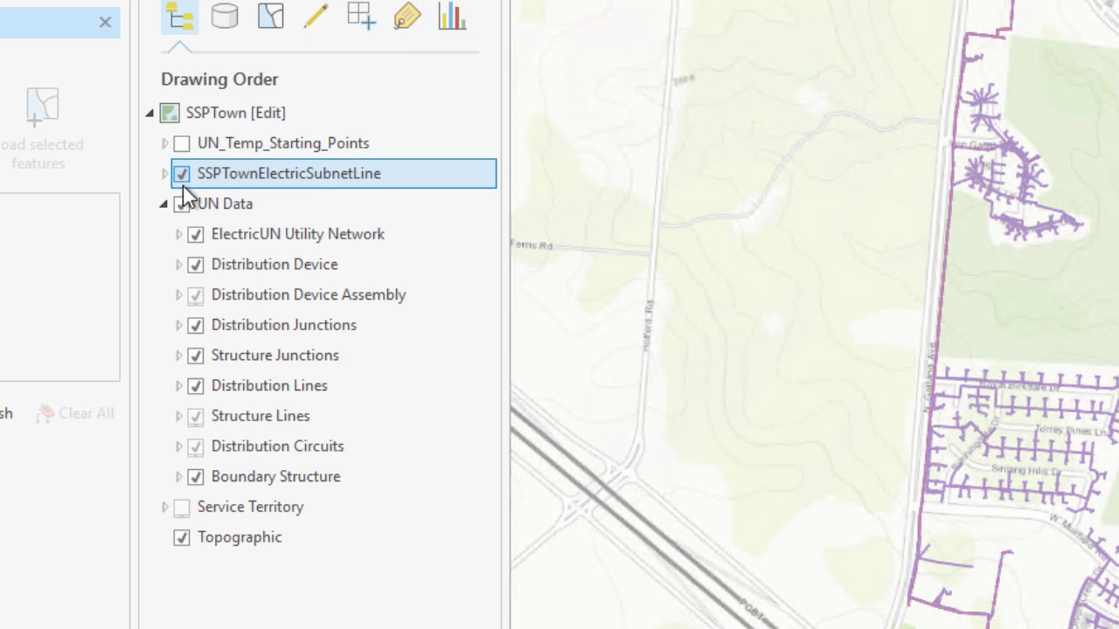
click(181, 205)
click(182, 207)
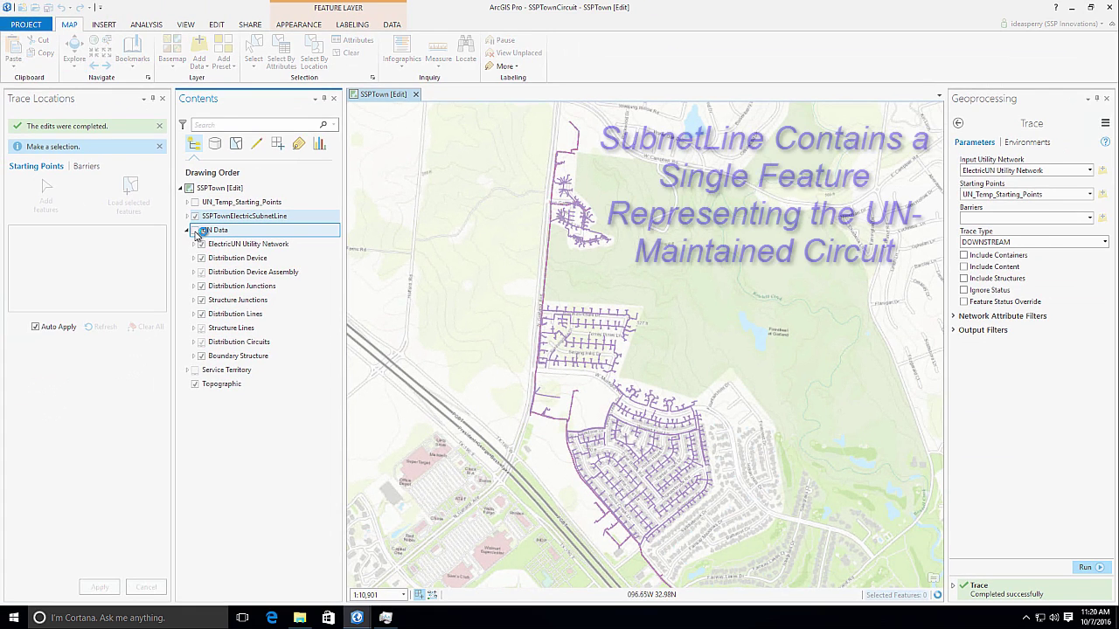
click(291, 246)
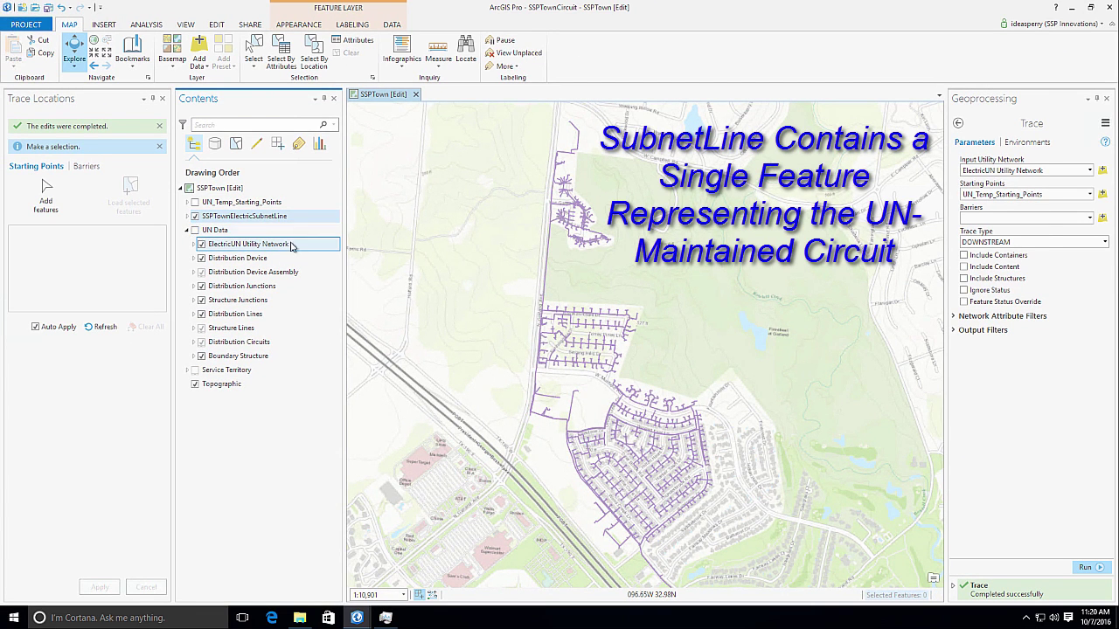
click(271, 216)
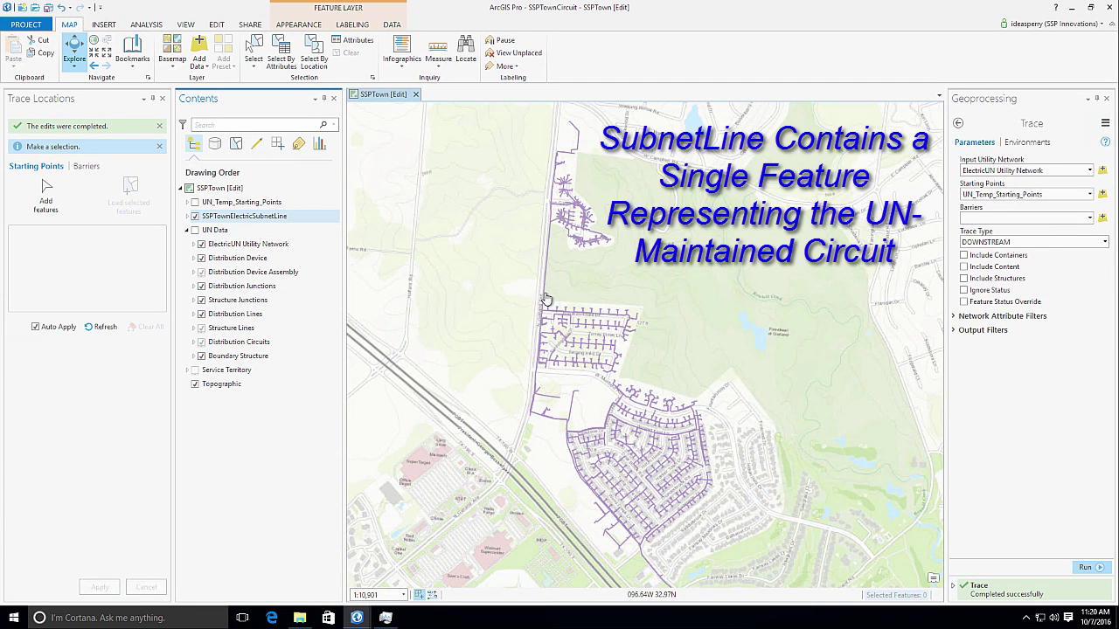
- Explore the circuit's subnet line feature, review its circuit name in the pop-up, and flash the feature on the map
scroll(542, 298, up, 3)
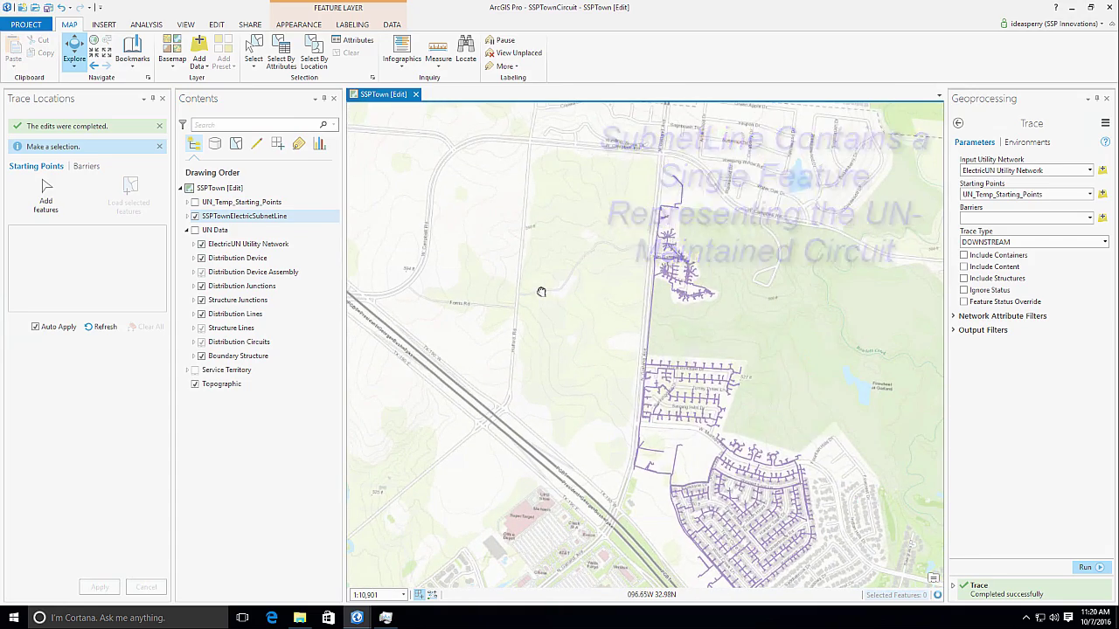
click(654, 337)
drag(699, 341, 430, 218)
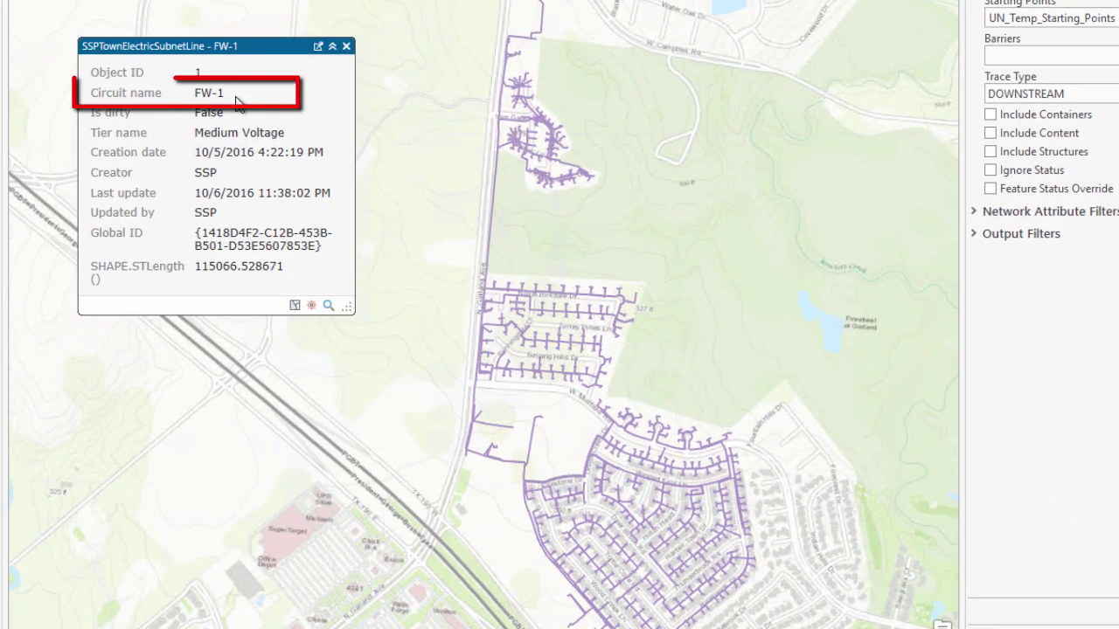
click(311, 305)
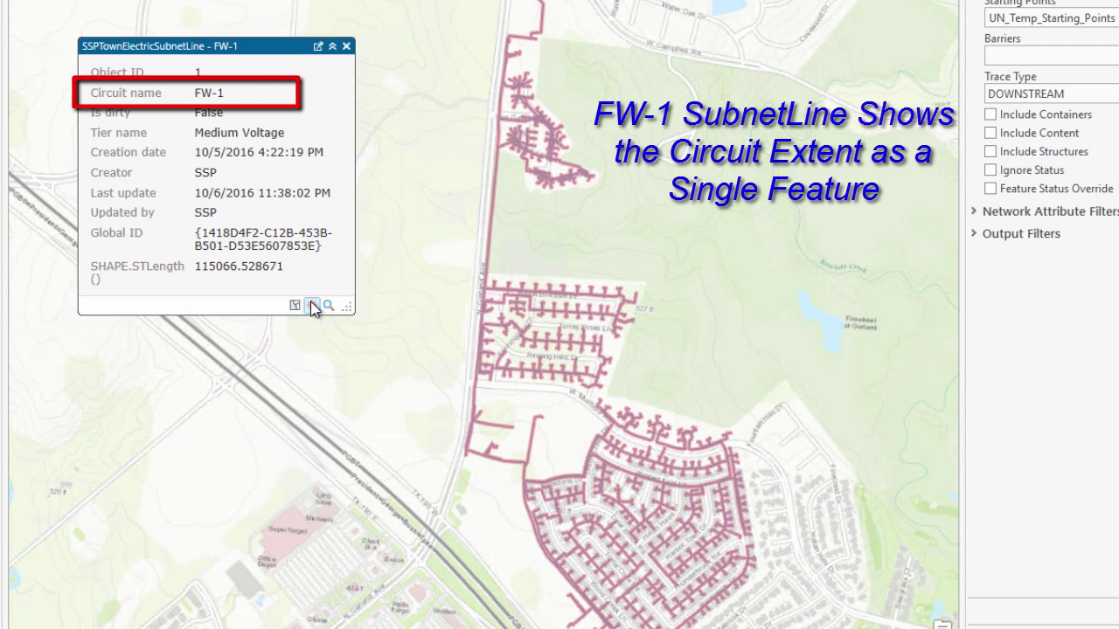